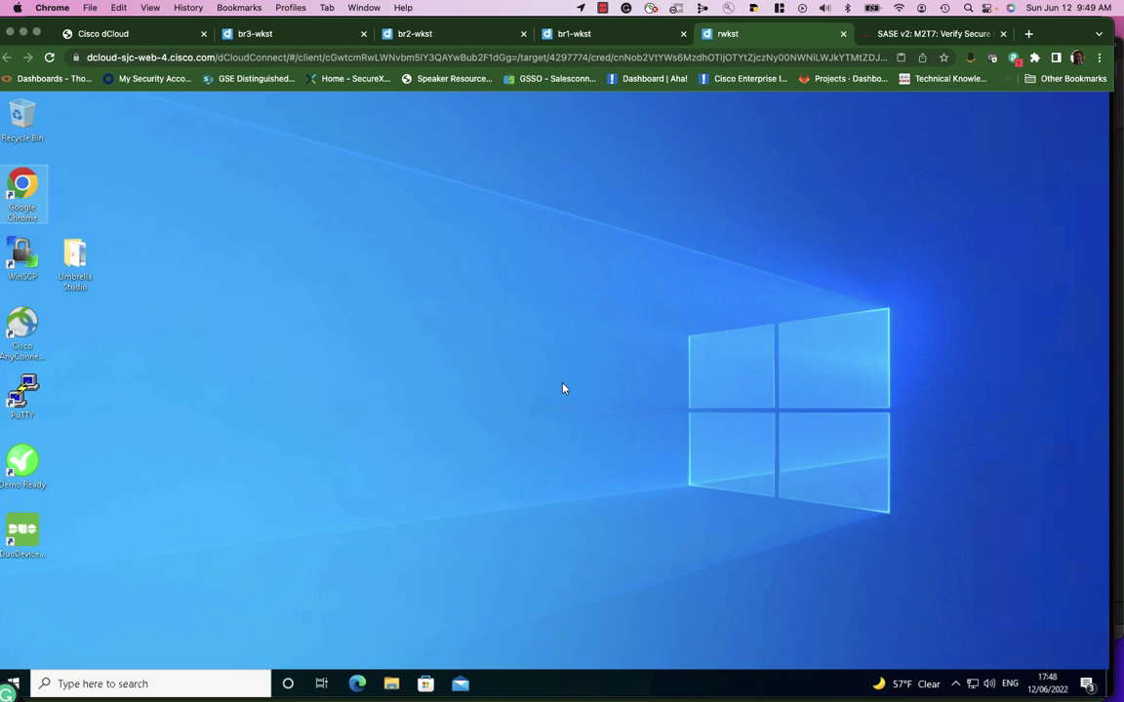
Launch Chrome on the remote workstation and load the bookmarked Example Malware Site and Example Phishing Site in separate tabs.
{"action": "double_click", "coordinate": [31, 189]}
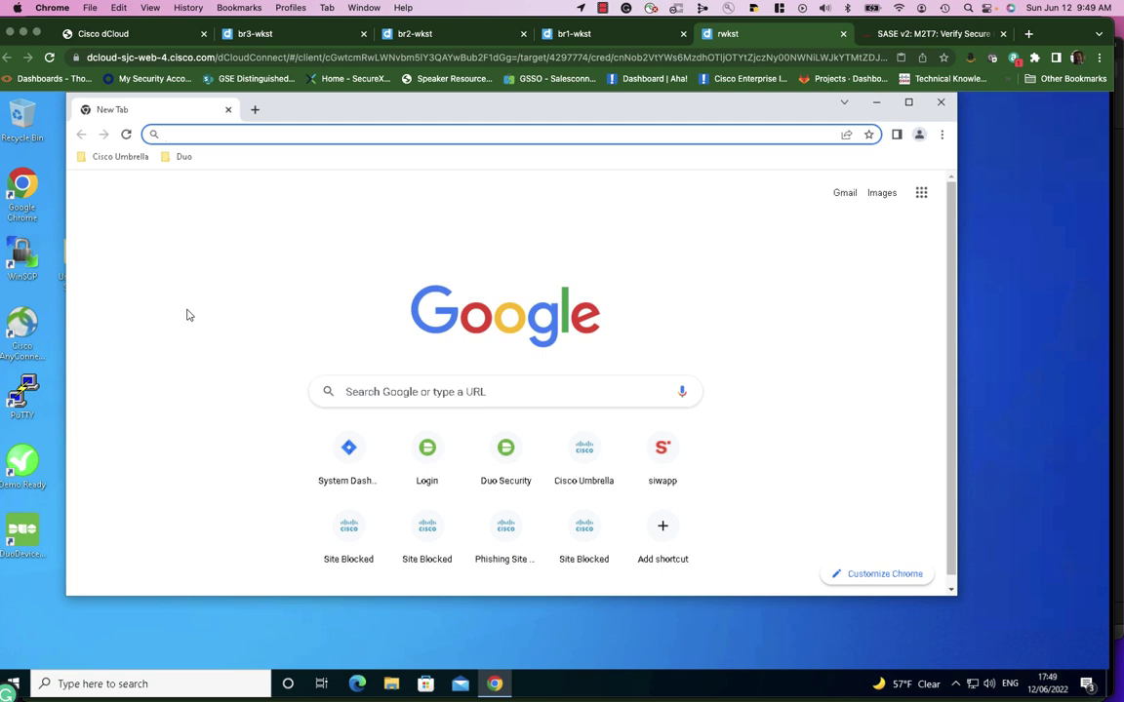
{"action": "left_click", "coordinate": [122, 162]}
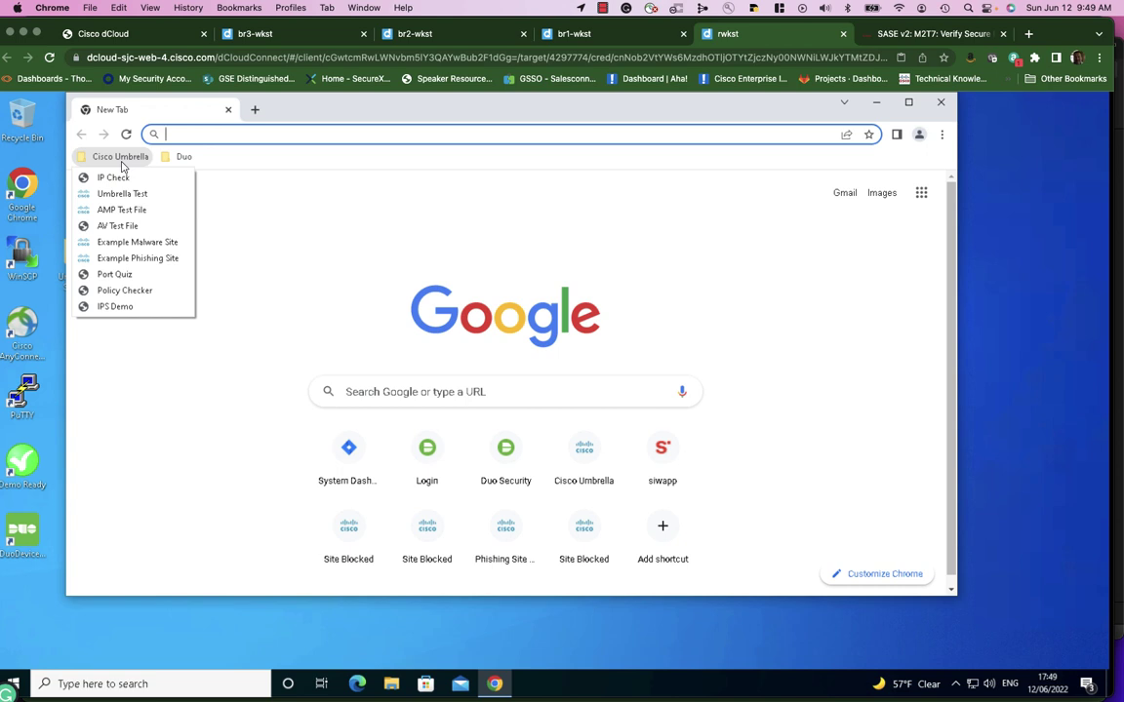
{"action": "left_click", "coordinate": [138, 242]}
{"action": "left_click", "coordinate": [252, 110]}
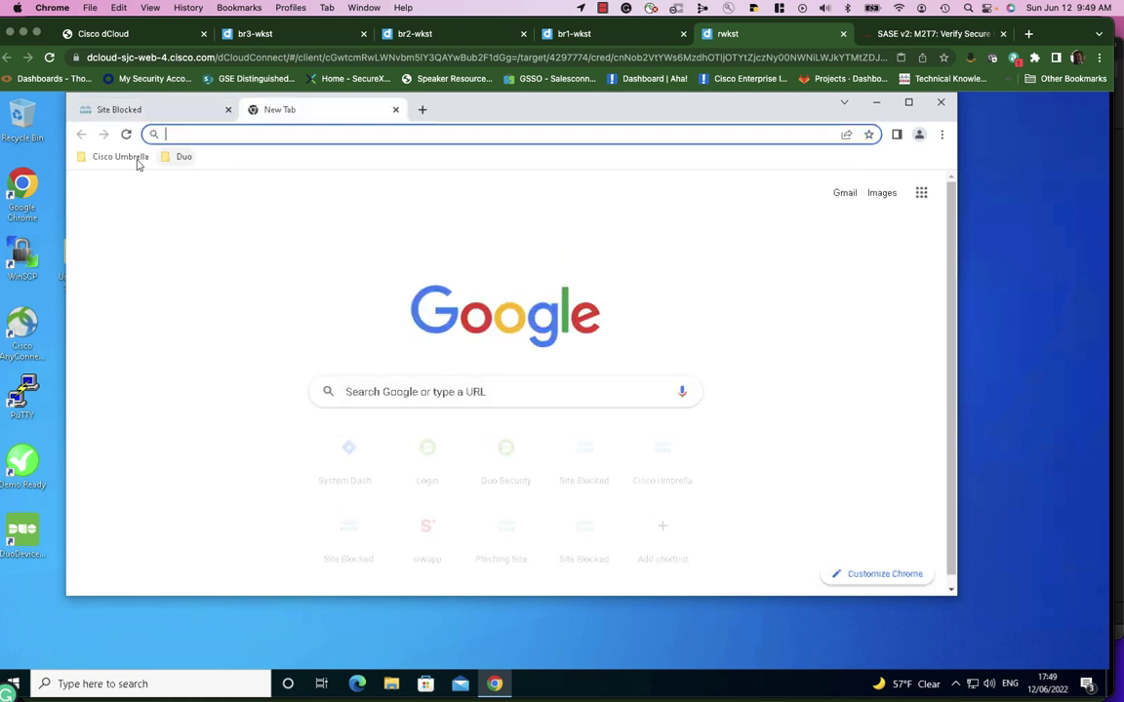
{"action": "left_click", "coordinate": [123, 159]}
{"action": "left_click", "coordinate": [118, 257]}
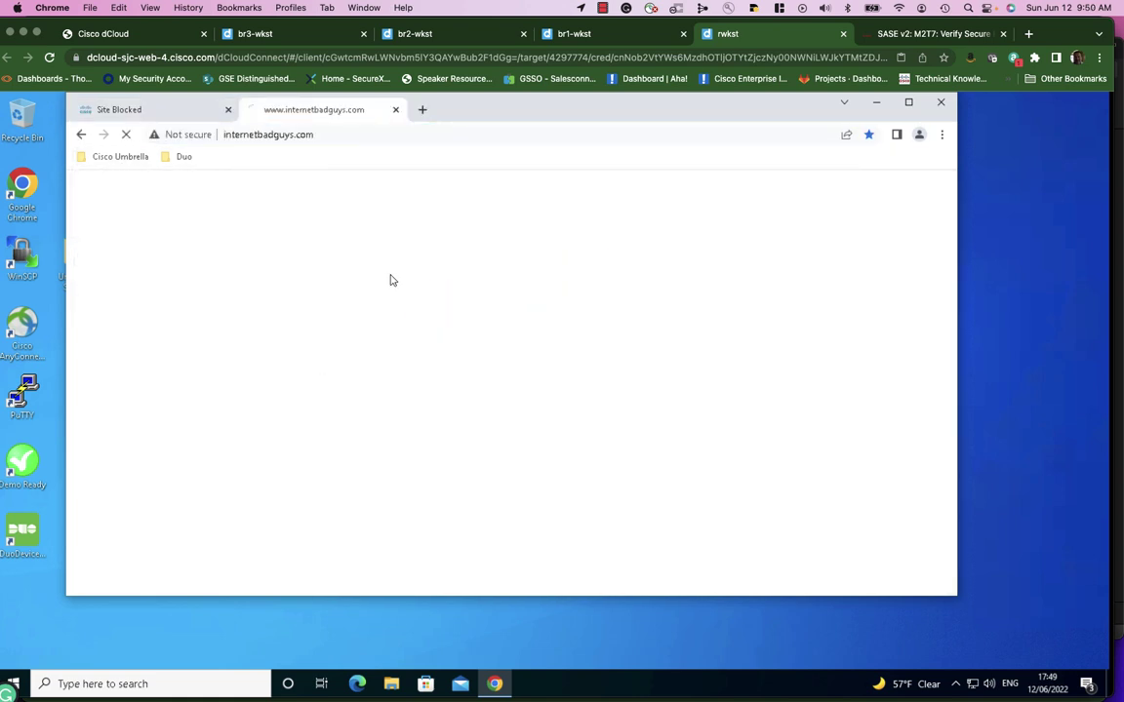
Load the bookmarked AMP Test File from the Cisco Umbrella folder in a new tab.
{"action": "left_click", "coordinate": [423, 112]}
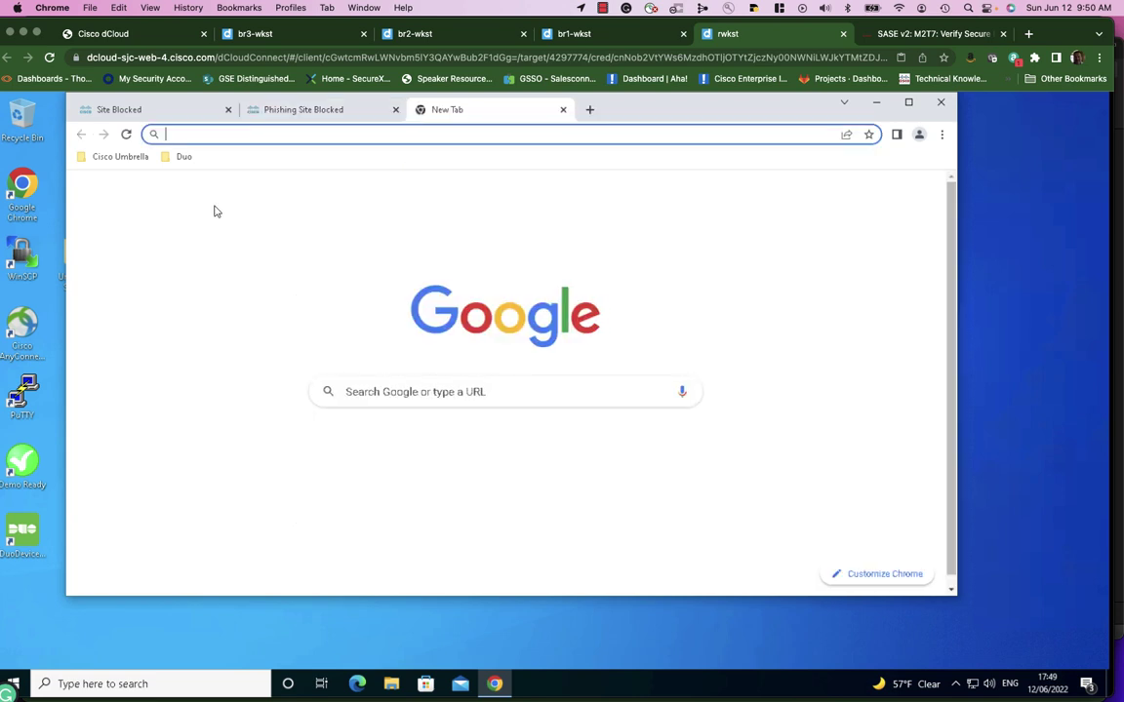
{"action": "left_click", "coordinate": [118, 160]}
{"action": "left_click", "coordinate": [109, 208]}
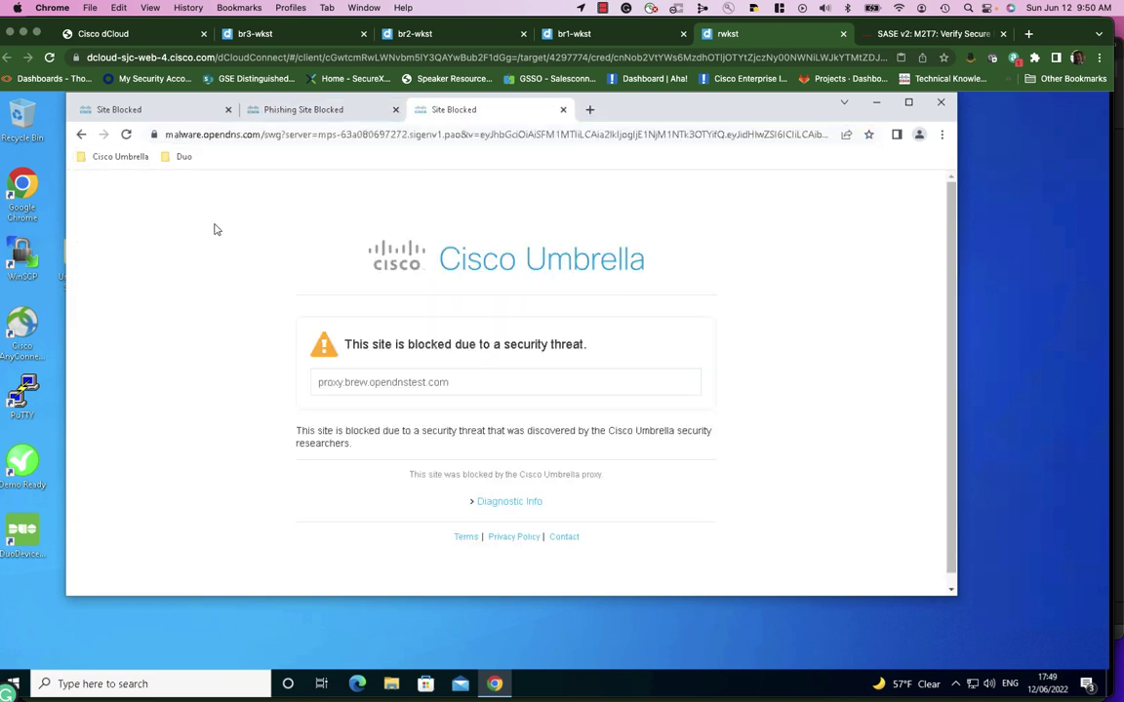
{"action": "left_click", "coordinate": [589, 110]}
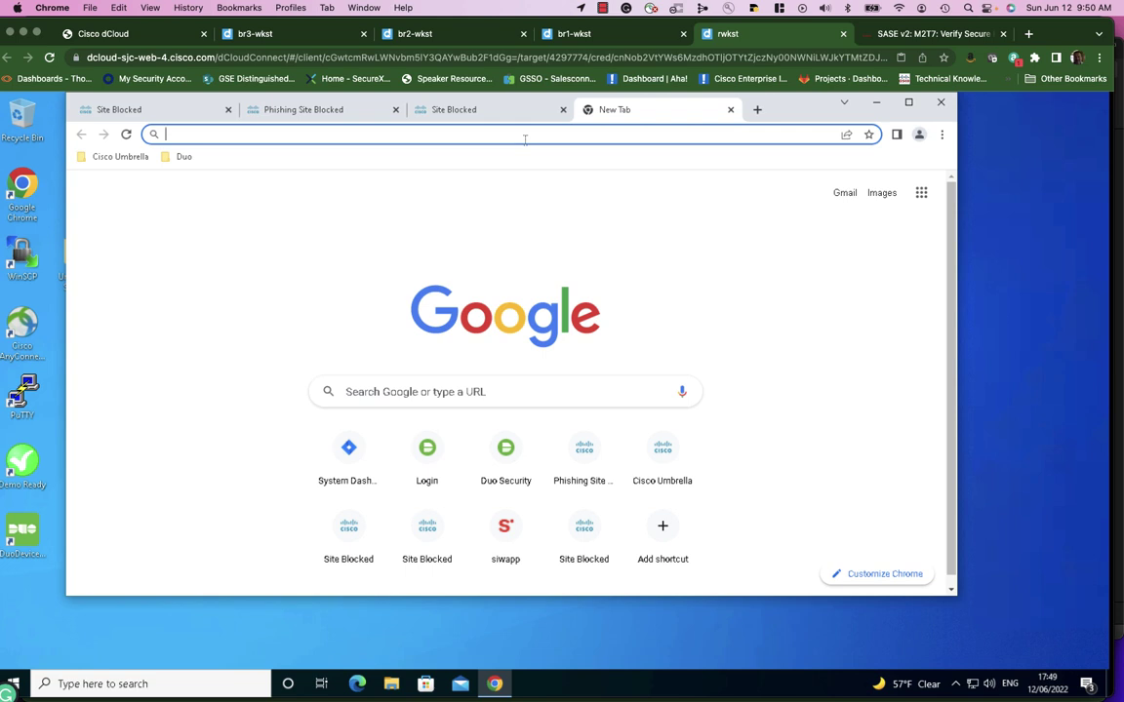
{"action": "type", "text": "www."}
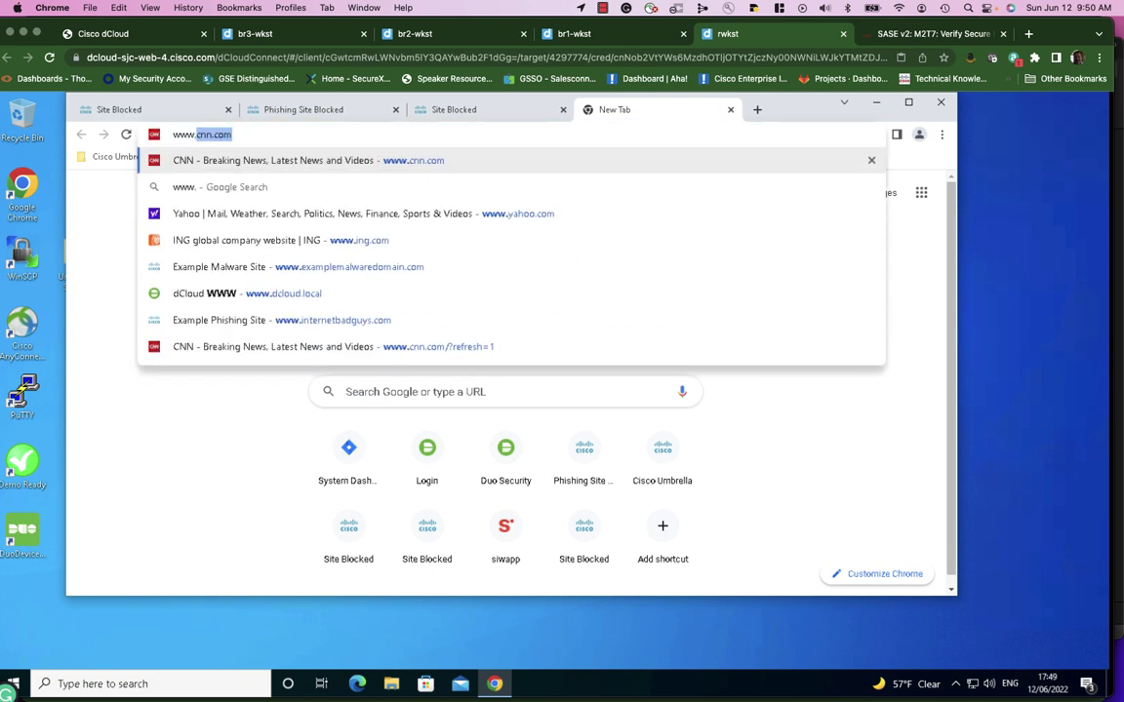
{"action": "type", "text": "gambling.com"}
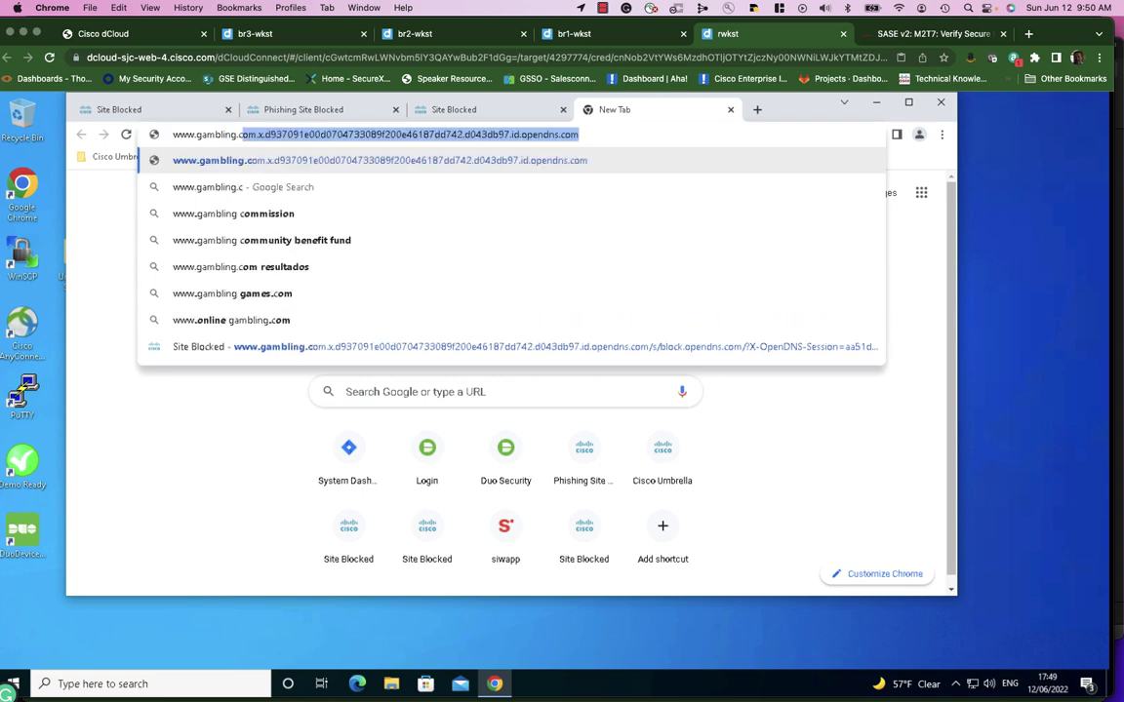
{"action": "key", "text": "Return"}
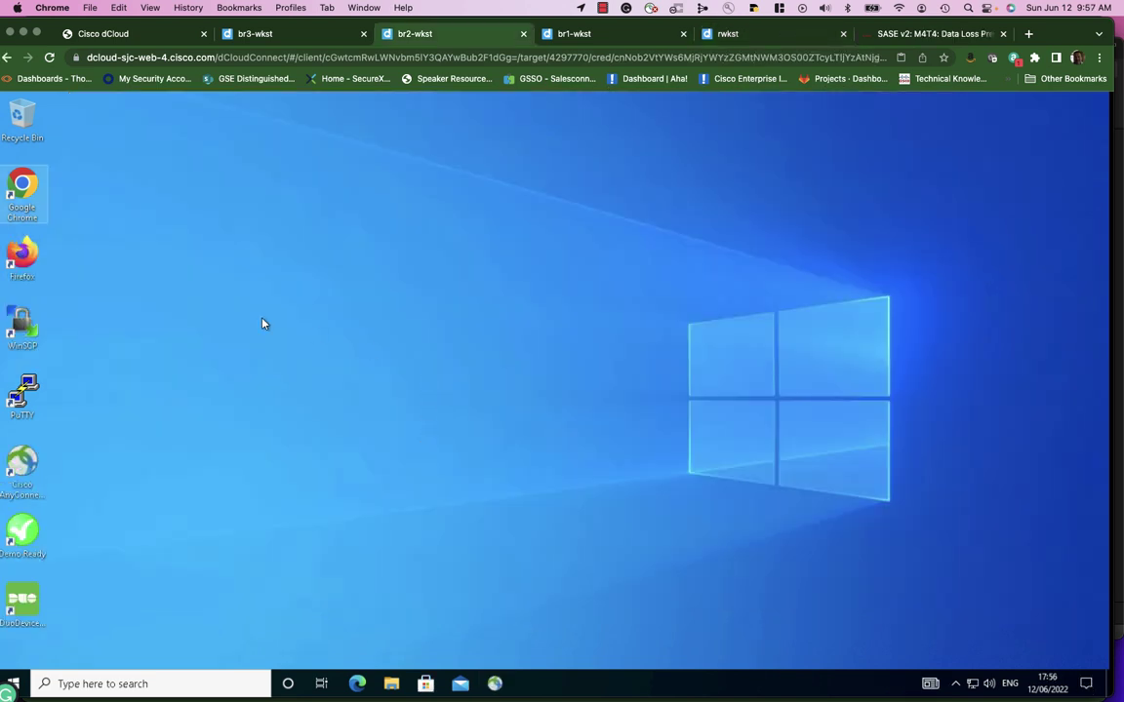
{"action": "double_click", "coordinate": [27, 187]}
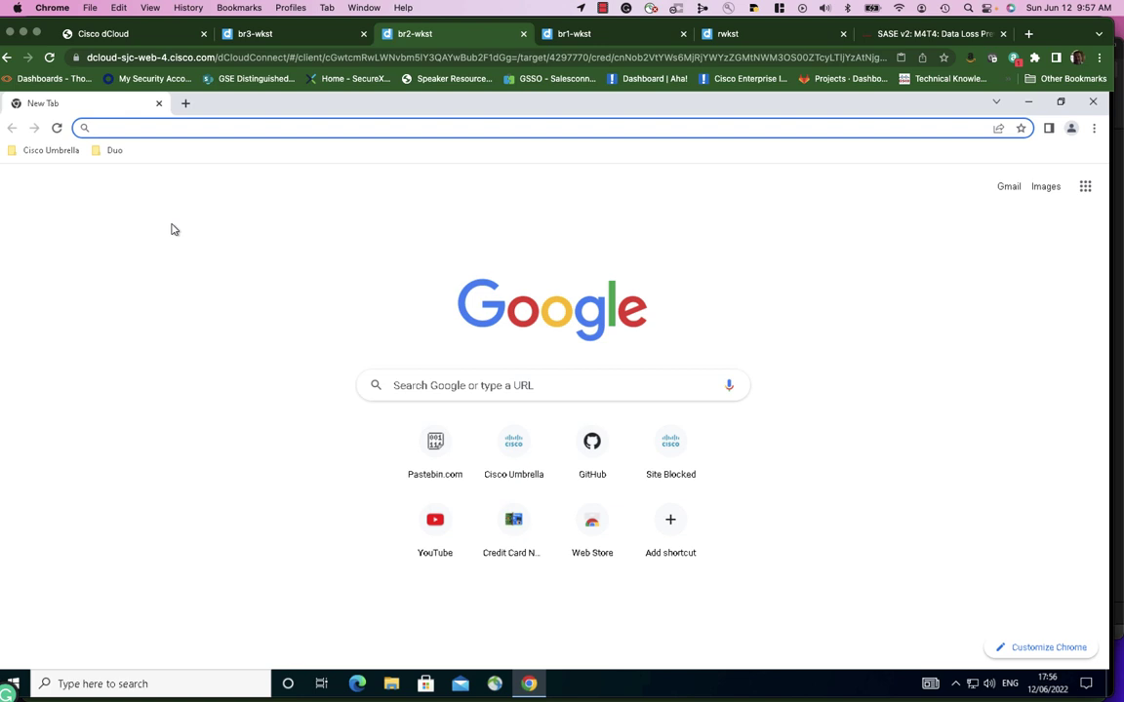
{"action": "type", "text": "www.gam"}
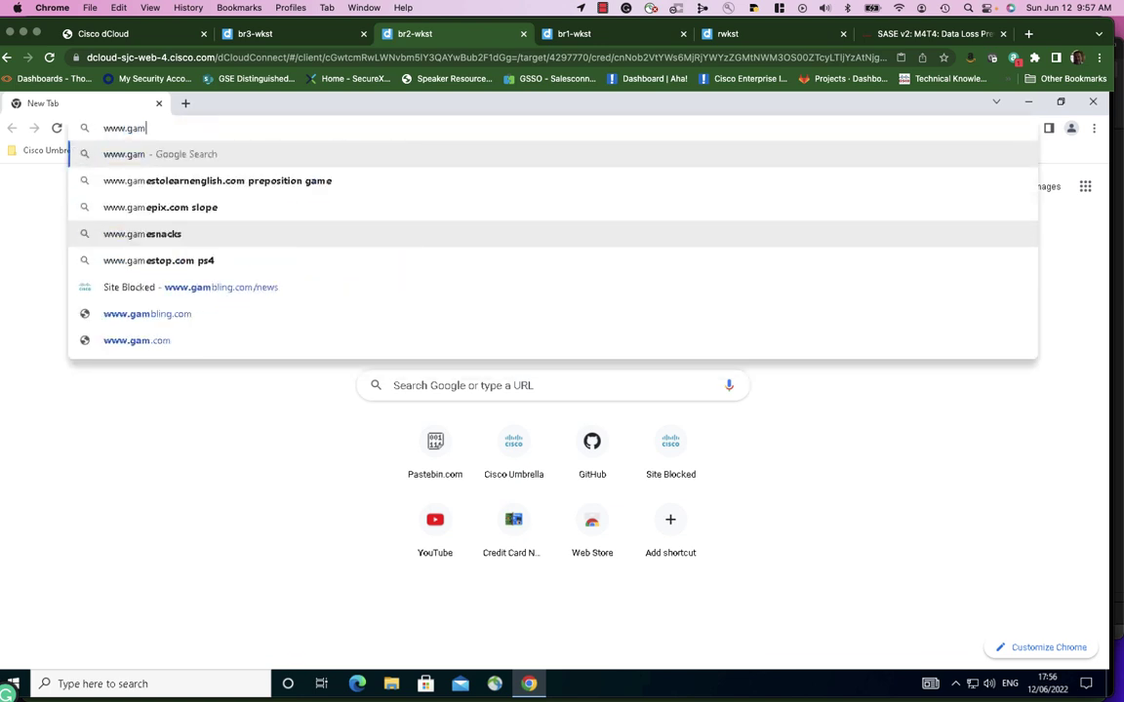
{"action": "type", "text": "bling.com/"}
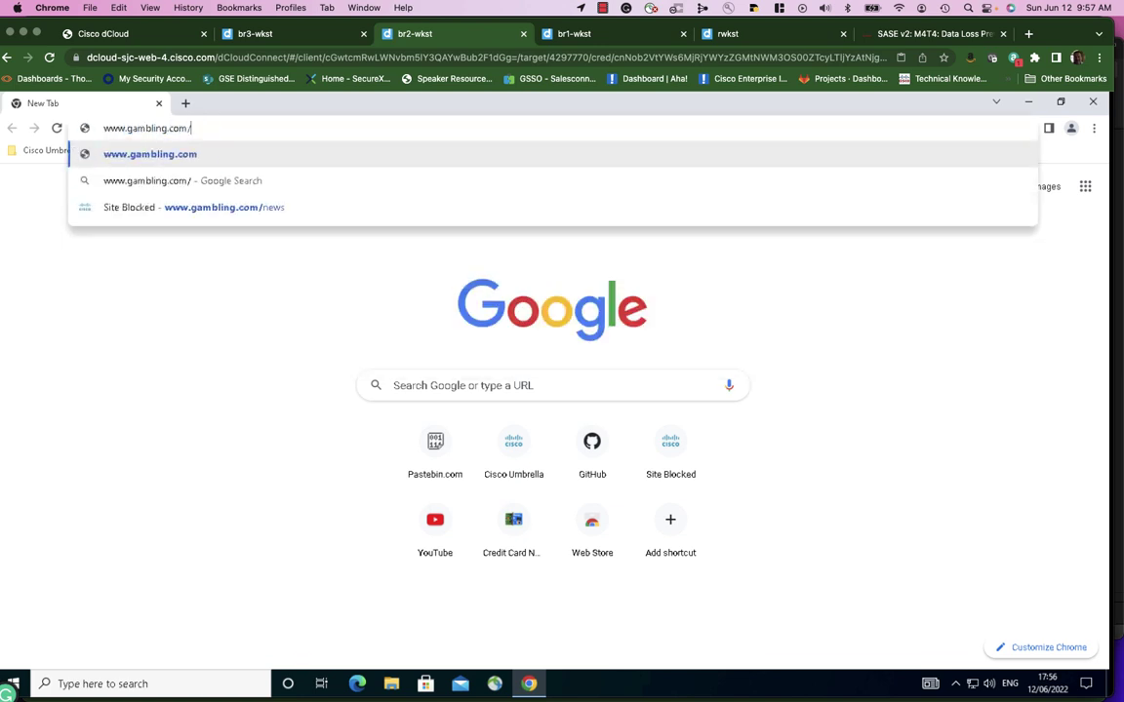
{"action": "type", "text": "news"}
{"action": "key", "text": "Return"}
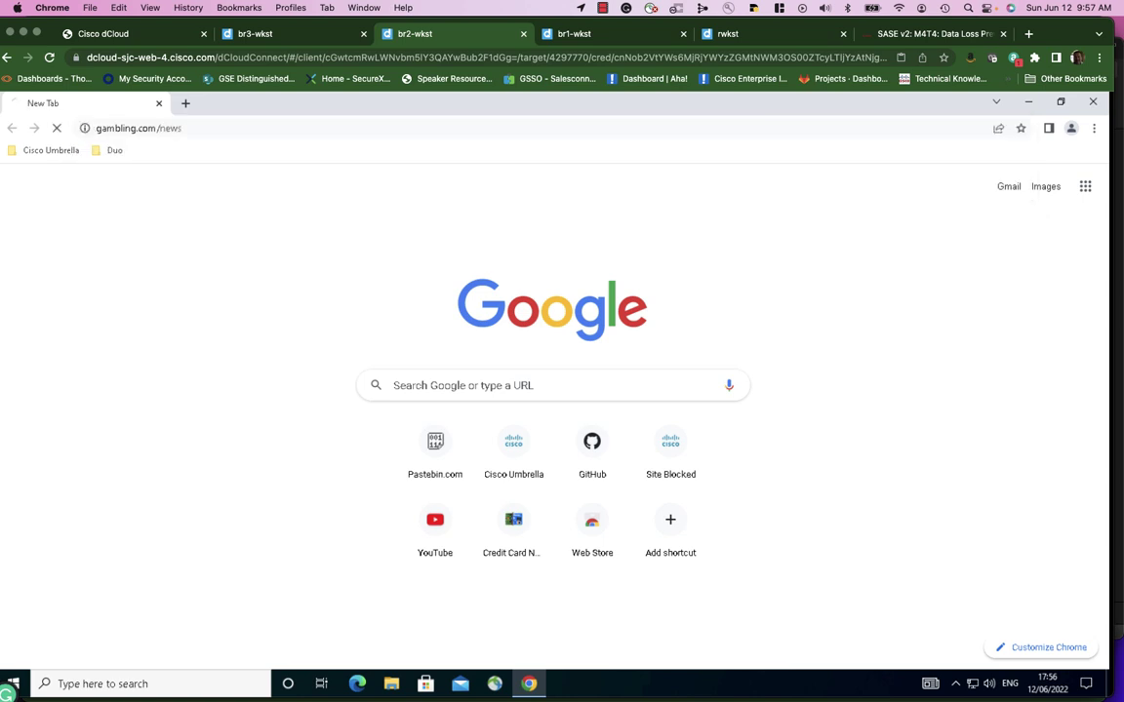
{"action": "left_click", "coordinate": [185, 103]}
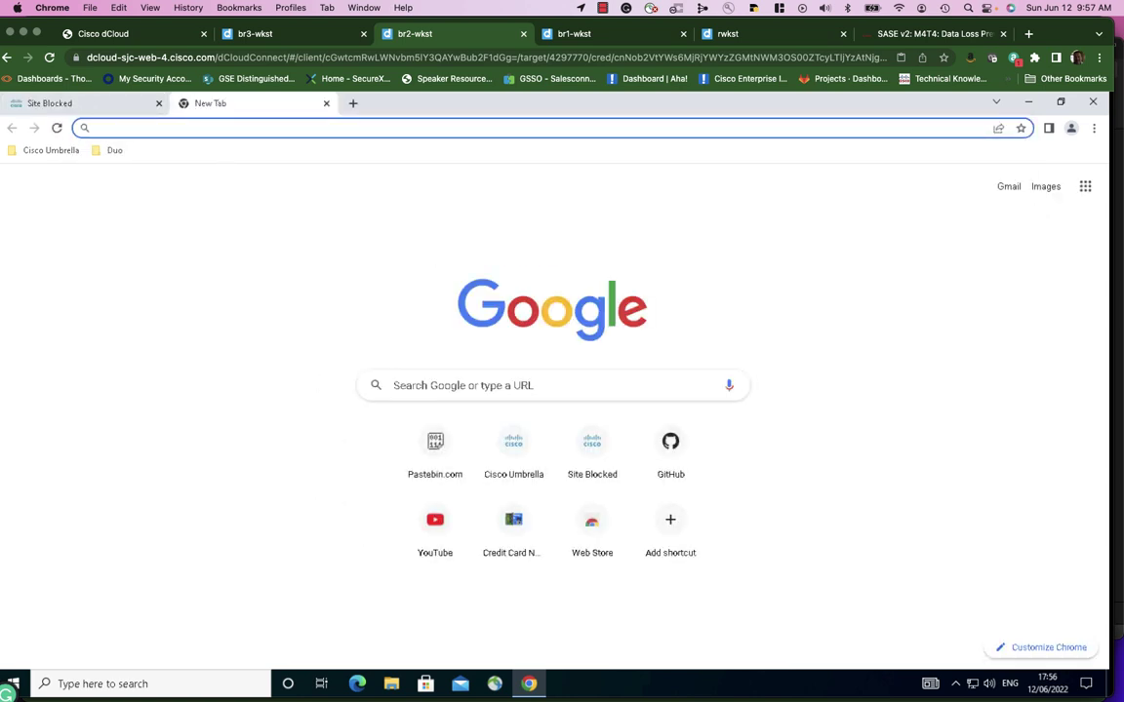
{"action": "type", "text": "www.yout"}
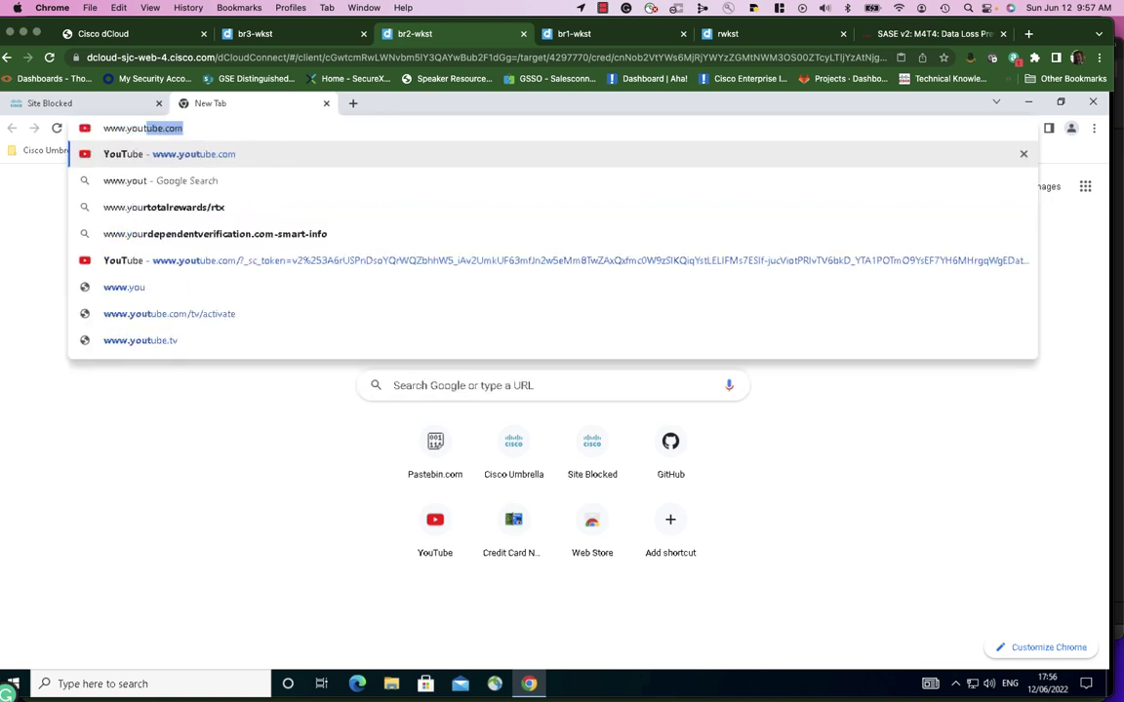
{"action": "type", "text": "ube.com"}
{"action": "key", "text": "Return"}
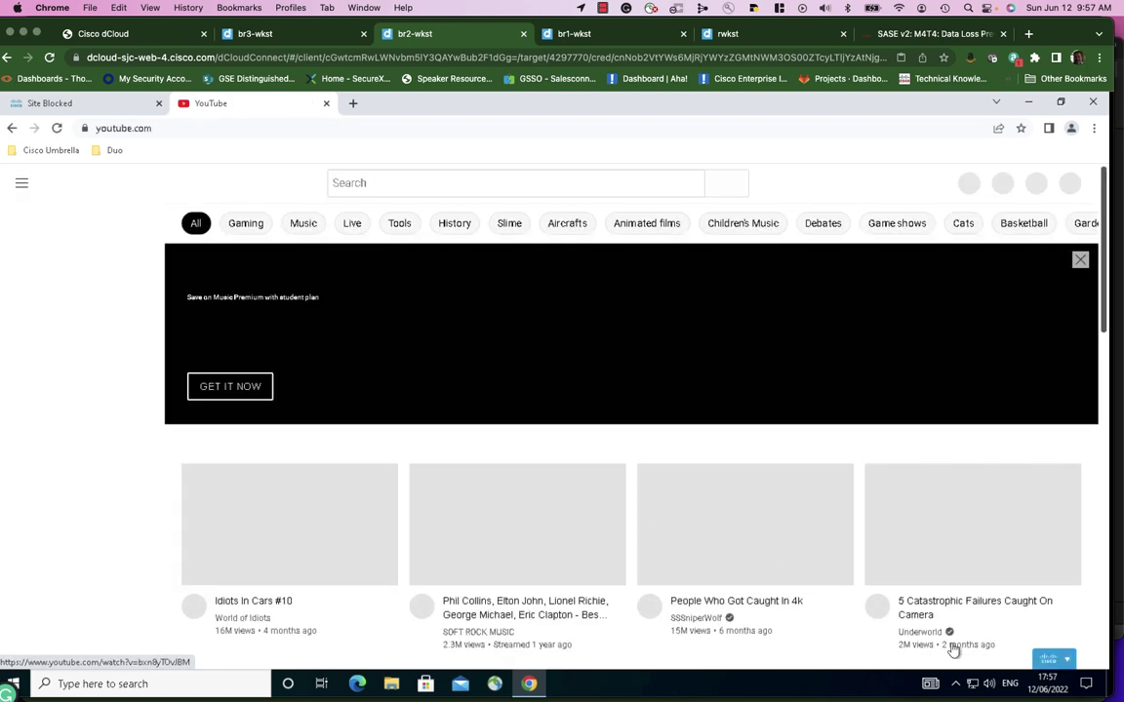
Load scholarworks.sjsu.edu in a new tab.
{"action": "left_click", "coordinate": [353, 102]}
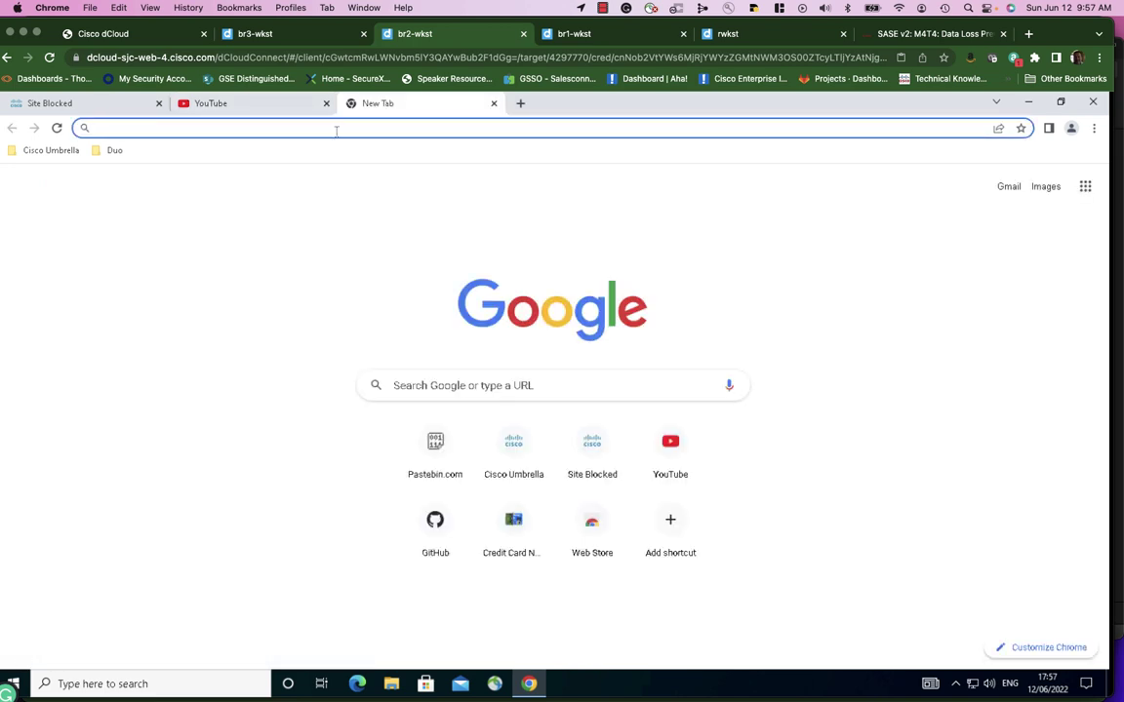
{"action": "type", "text": "s"}
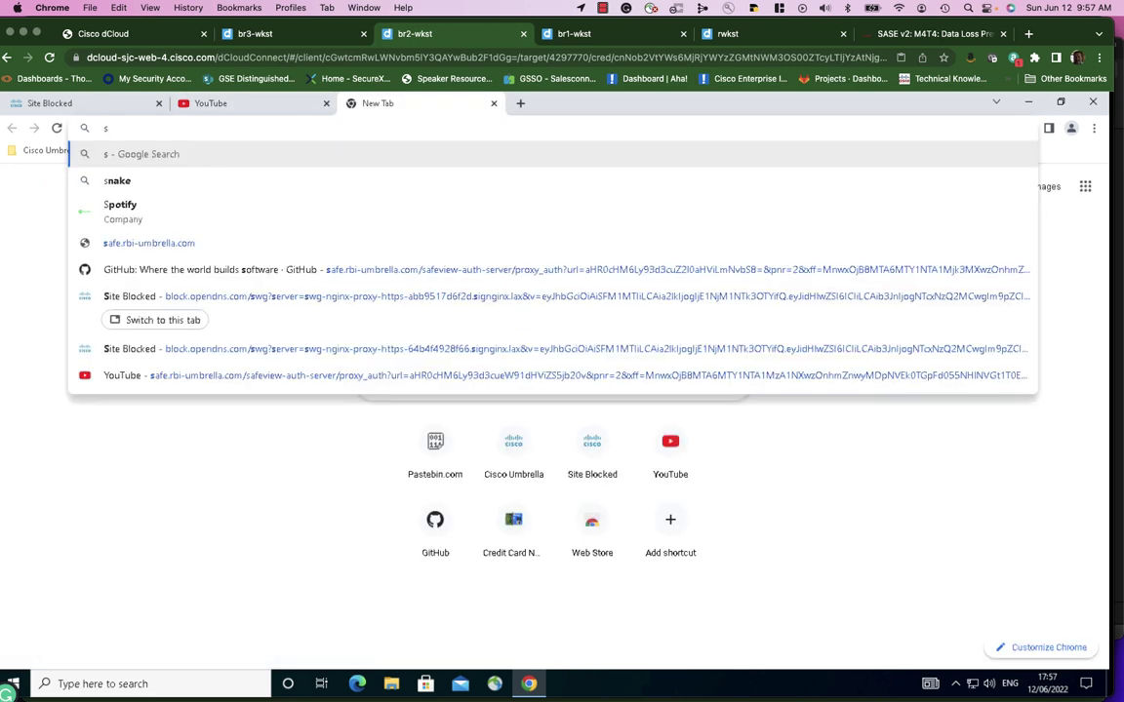
{"action": "type", "text": "cholar"}
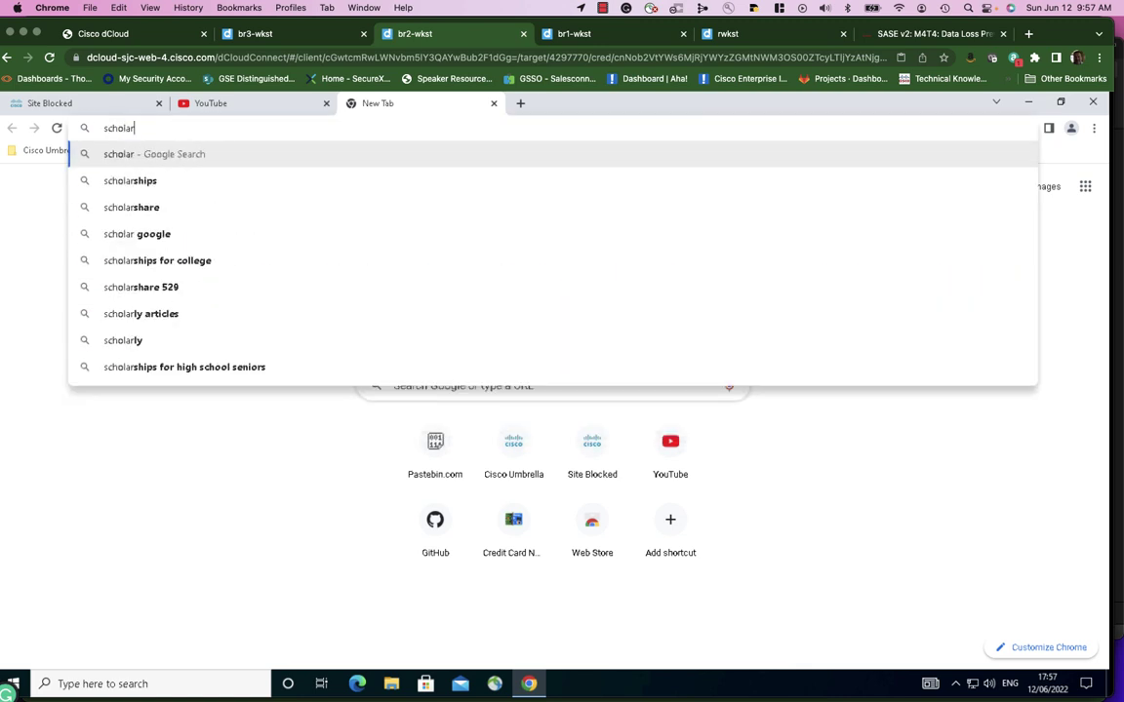
{"action": "type", "text": "works"}
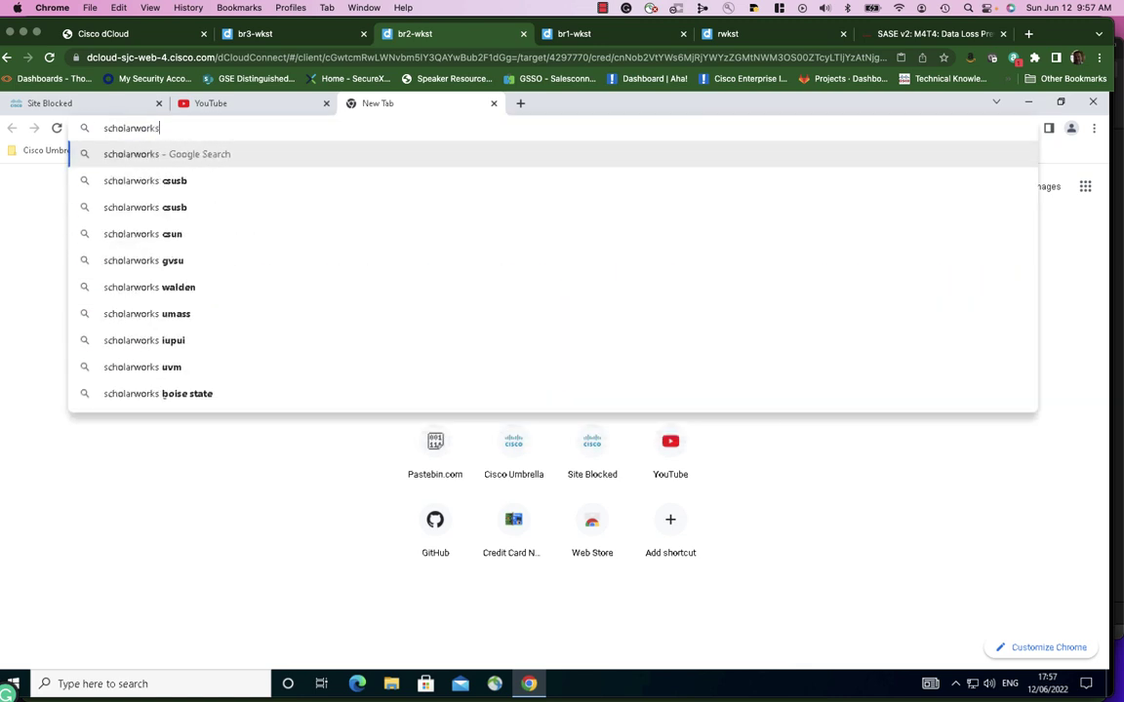
{"action": "type", "text": ".sjsu.edu"}
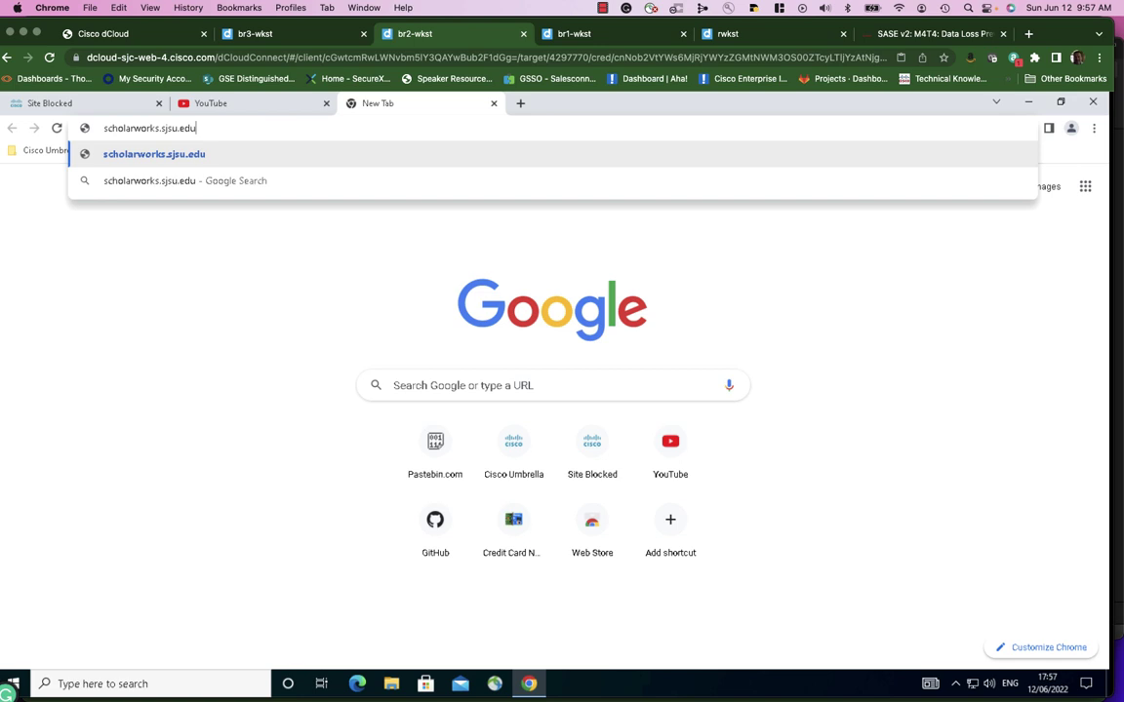
{"action": "key", "text": "Return"}
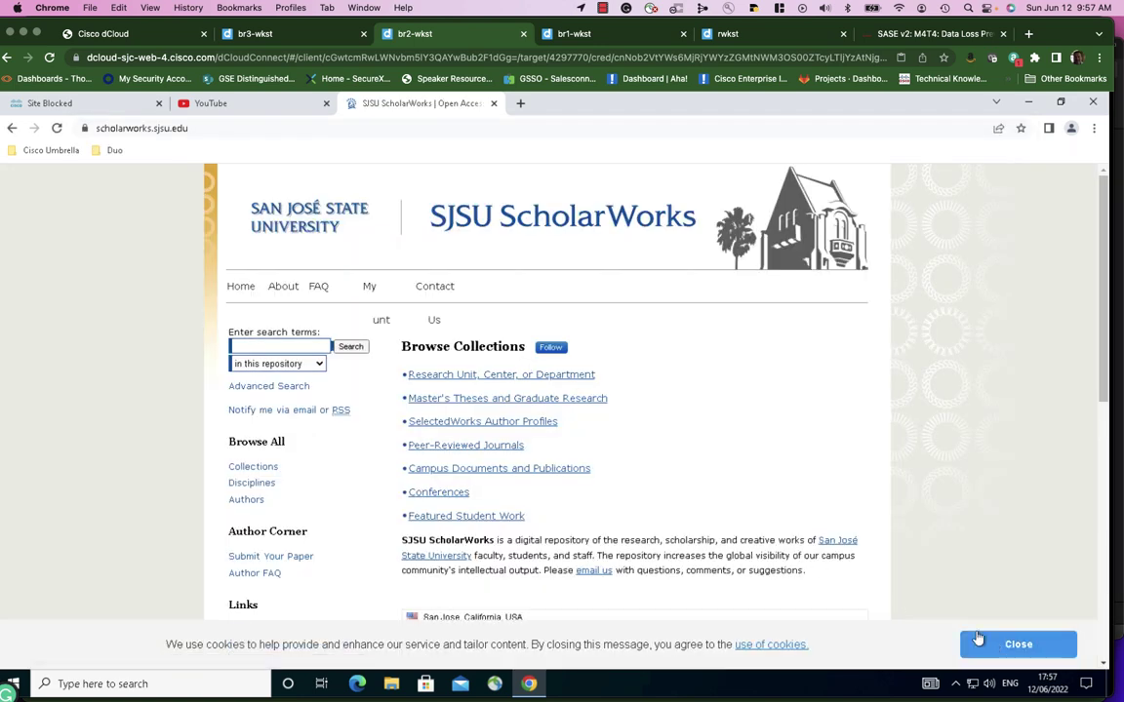
Load getcreditcardnumbers.com in a new tab and select all the Visa test card numbers.
{"action": "left_click", "coordinate": [519, 105]}
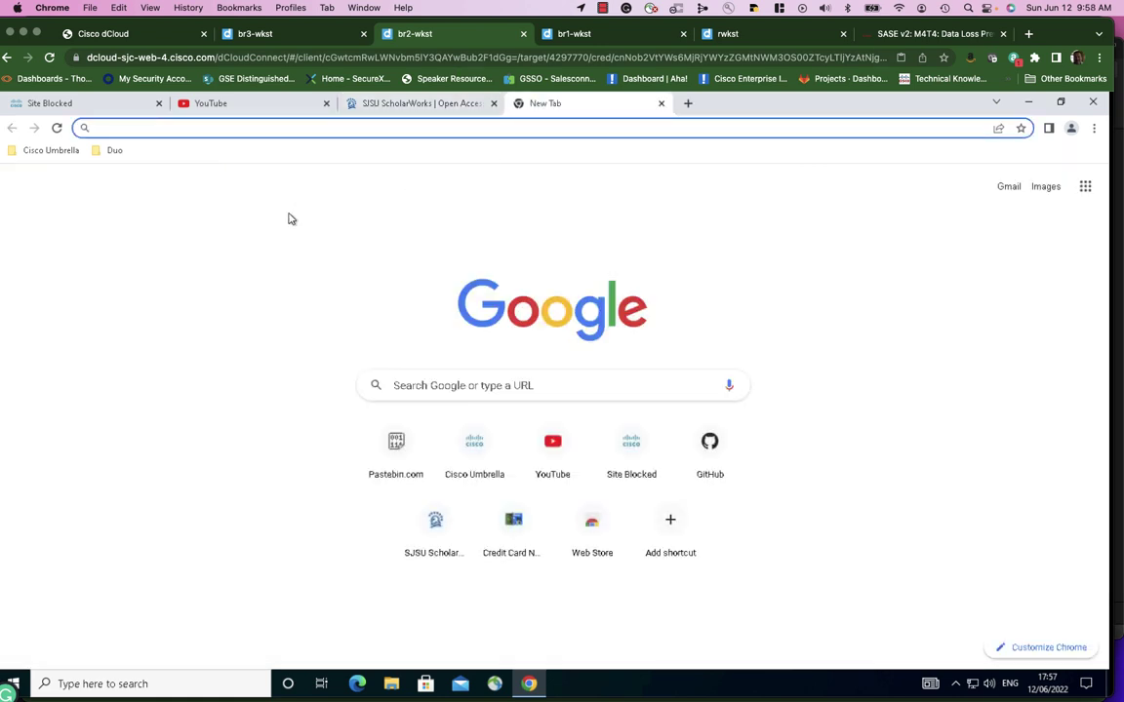
{"action": "type", "text": "getcreditcardnumbers.com"}
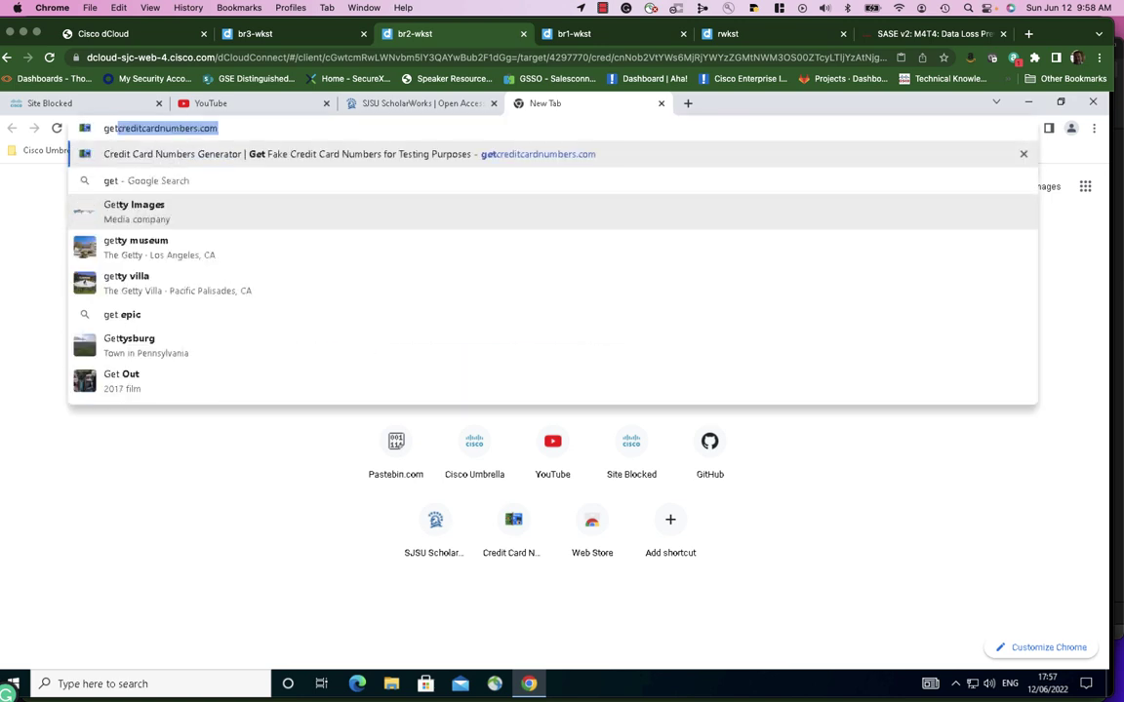
{"action": "key", "text": "Return"}
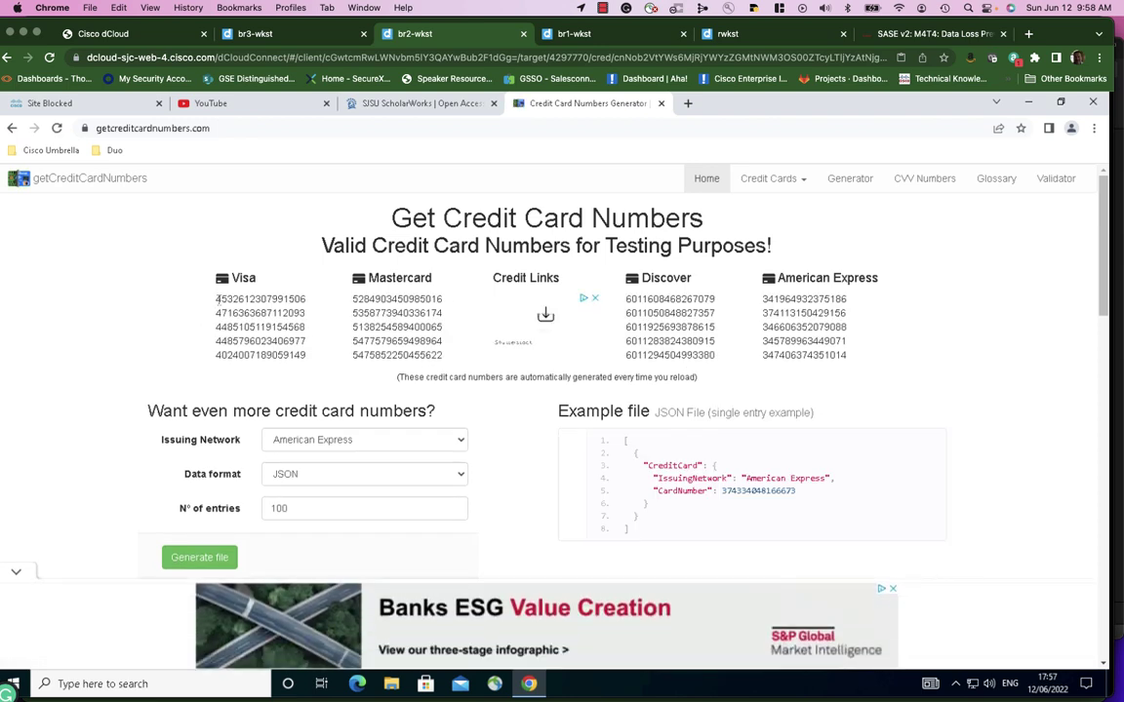
{"action": "left_click_drag", "start_coordinate": [216, 299], "coordinate": [308, 369]}
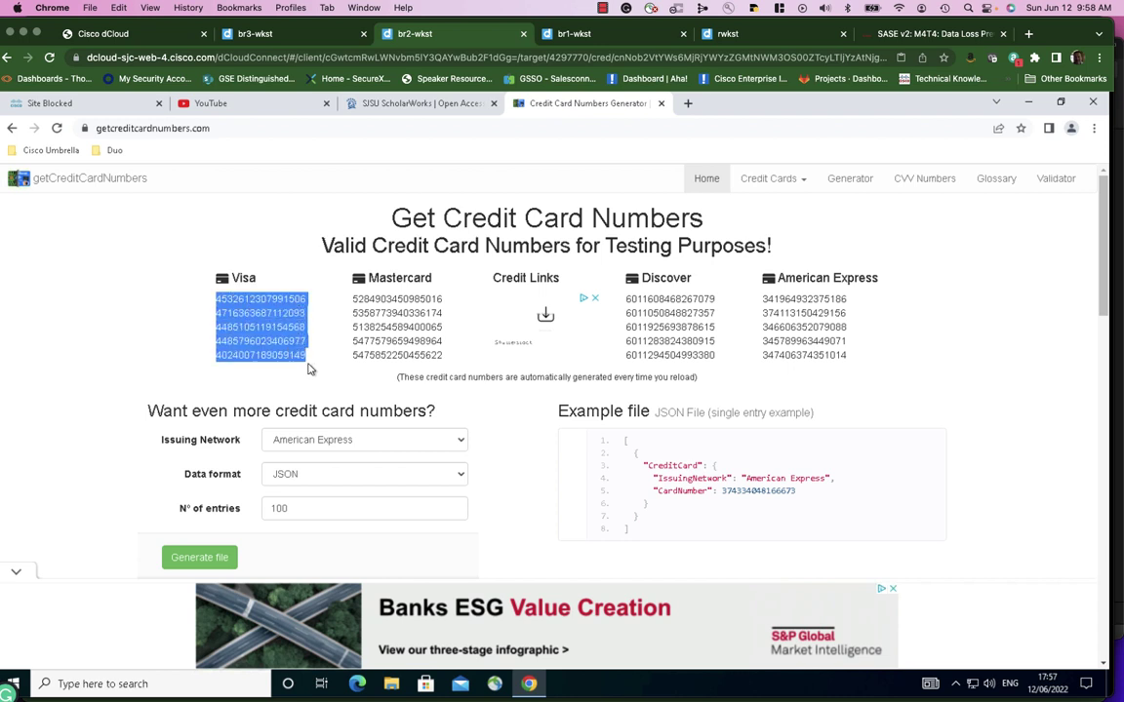
Open pastebin.com in a new tab.
{"action": "left_click", "coordinate": [689, 103]}
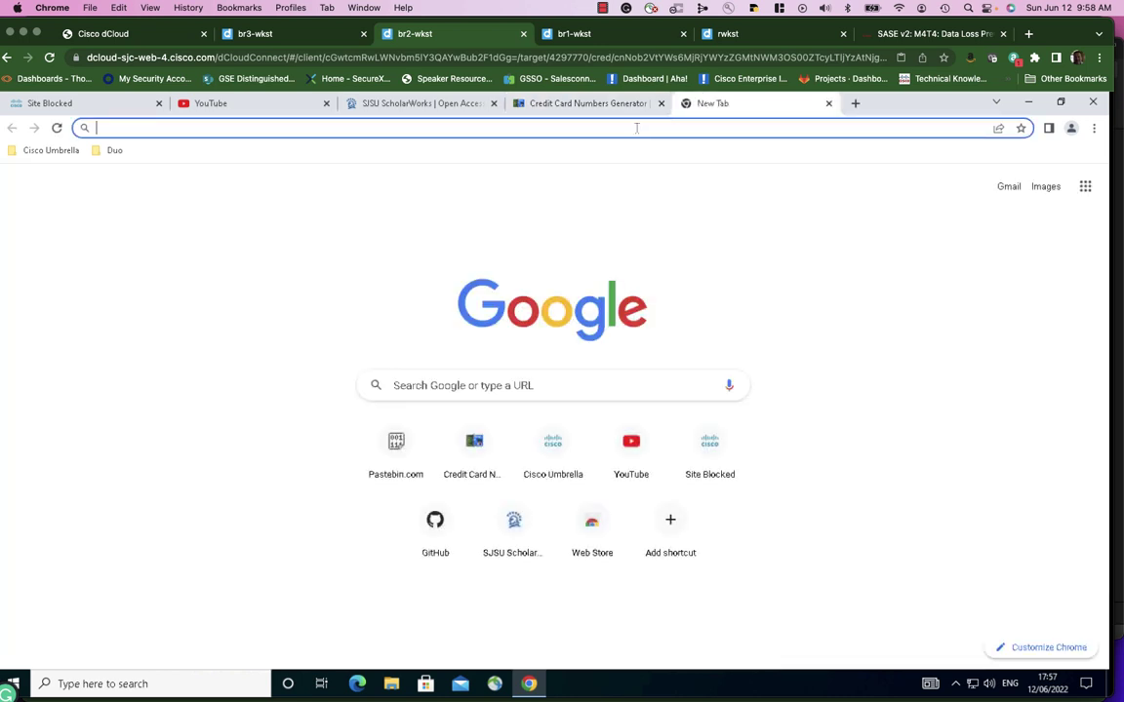
{"action": "type", "text": "past"}
{"action": "key", "text": "Return"}
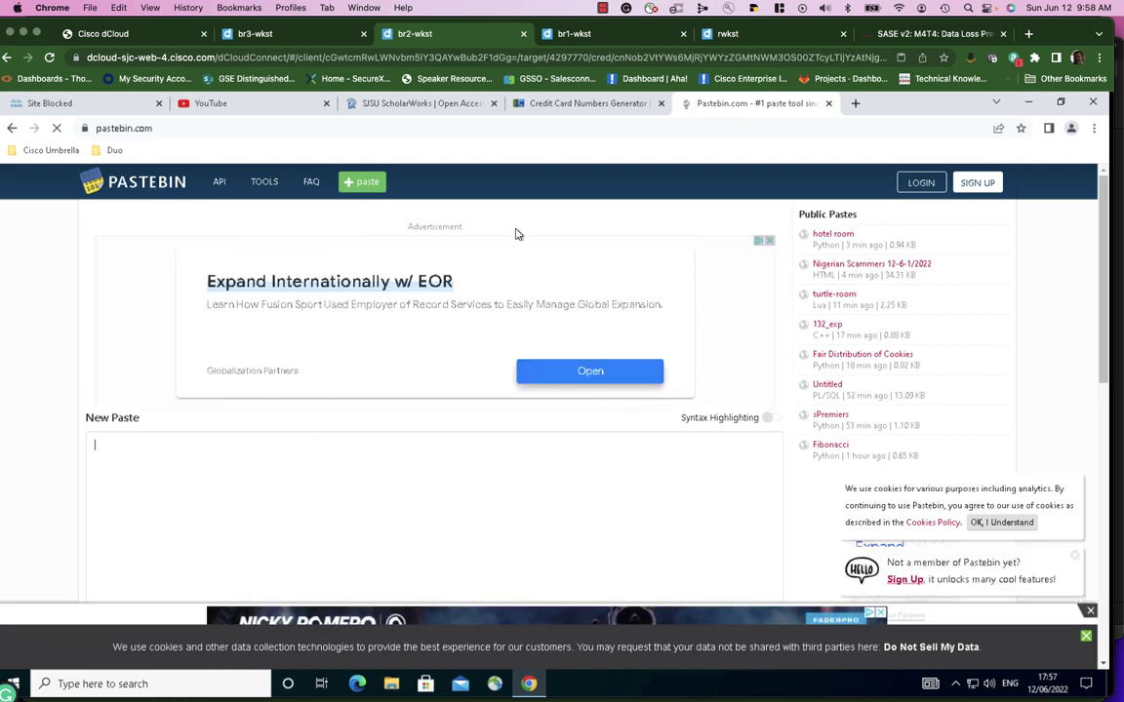
Copy the selected Visa test card numbers into Pastebin's New Paste text and create the paste.
{"action": "left_click", "coordinate": [585, 103]}
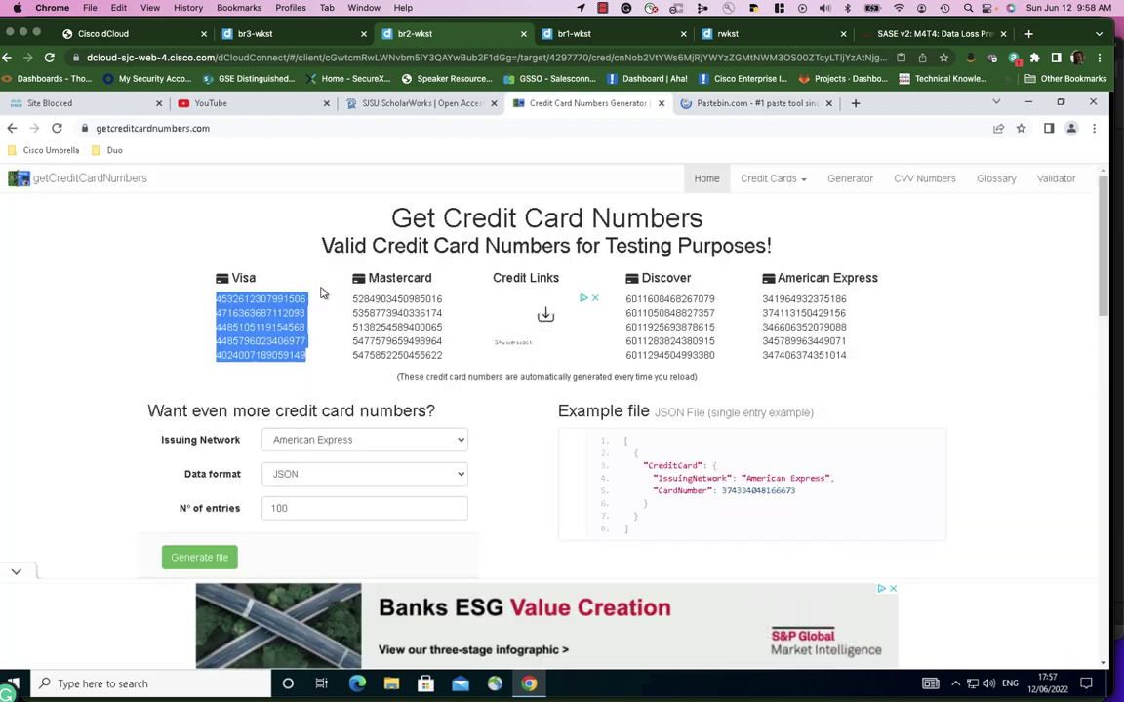
{"action": "right_click", "coordinate": [291, 326]}
{"action": "left_click", "coordinate": [310, 330]}
{"action": "left_click", "coordinate": [728, 102]}
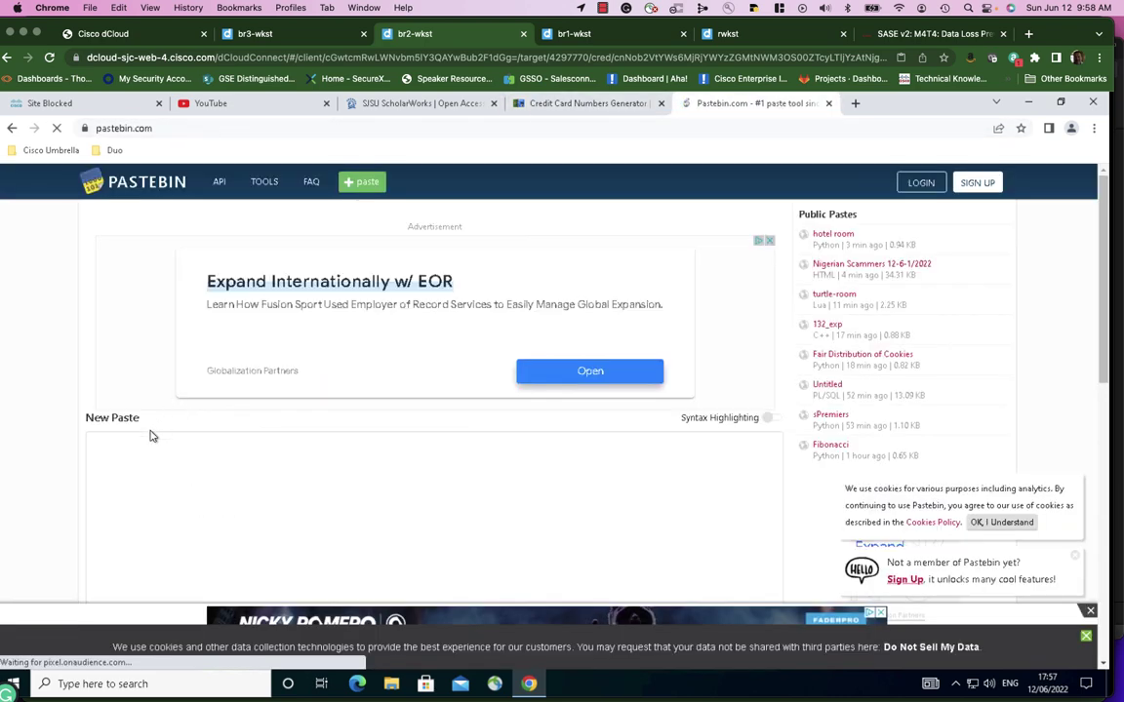
{"action": "right_click", "coordinate": [96, 446]}
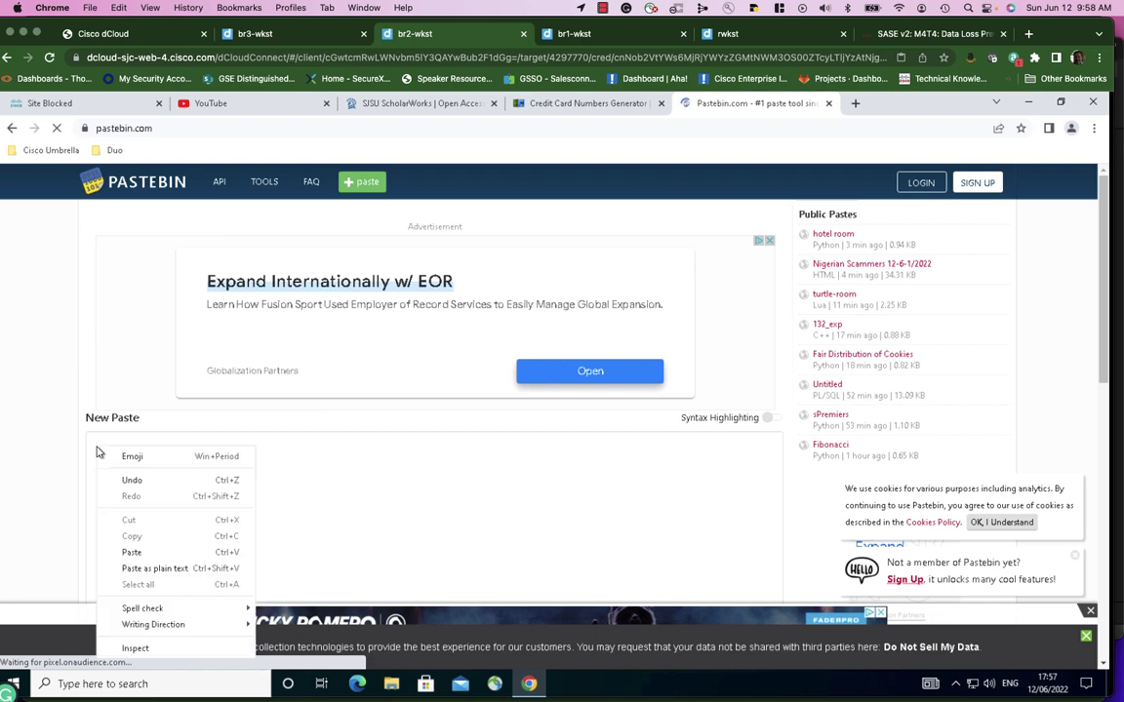
{"action": "left_click", "coordinate": [130, 553]}
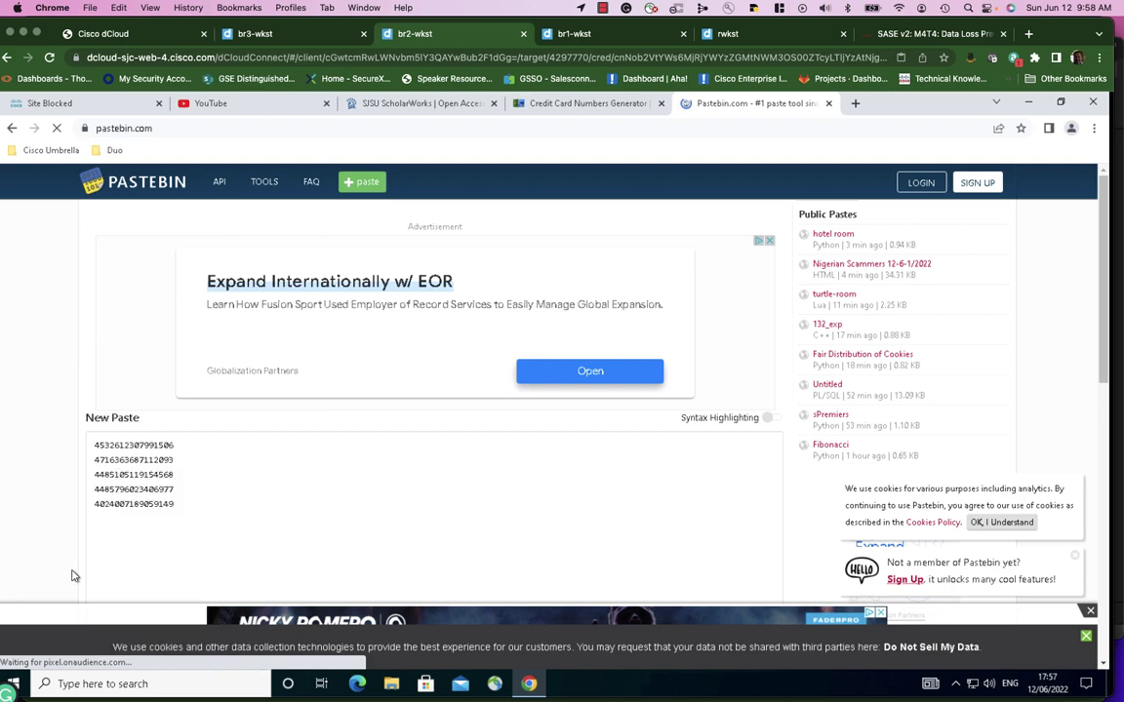
{"action": "scroll", "coordinate": [144, 540], "scroll_direction": "down", "scroll_amount": 5}
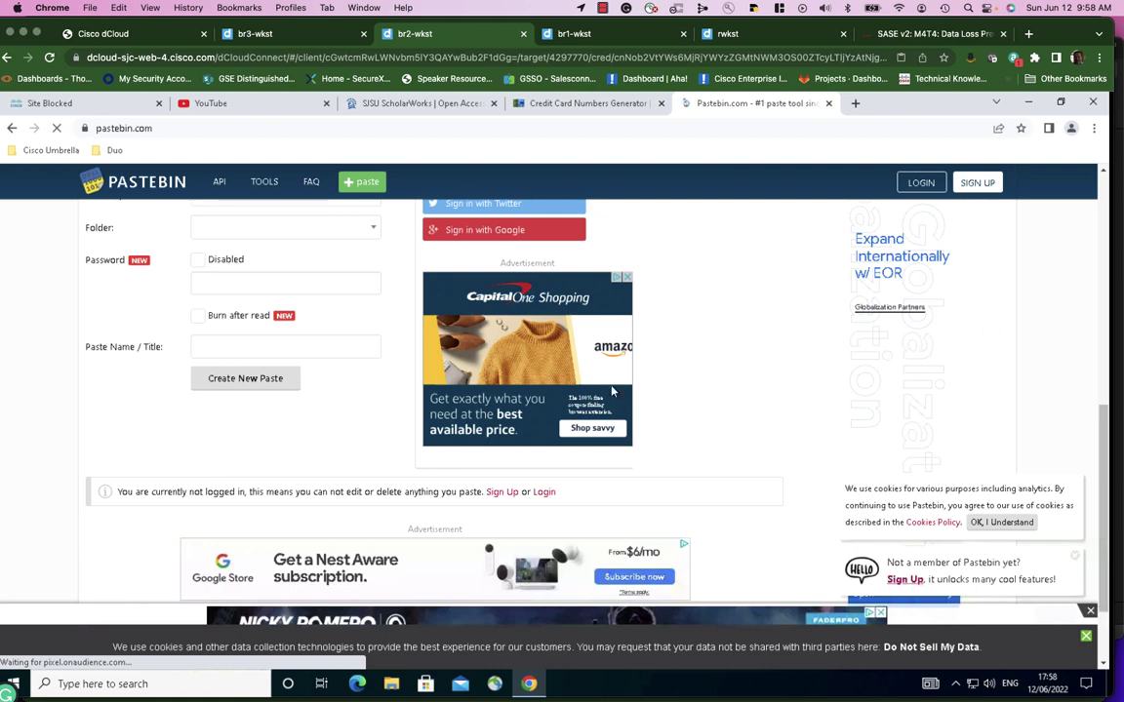
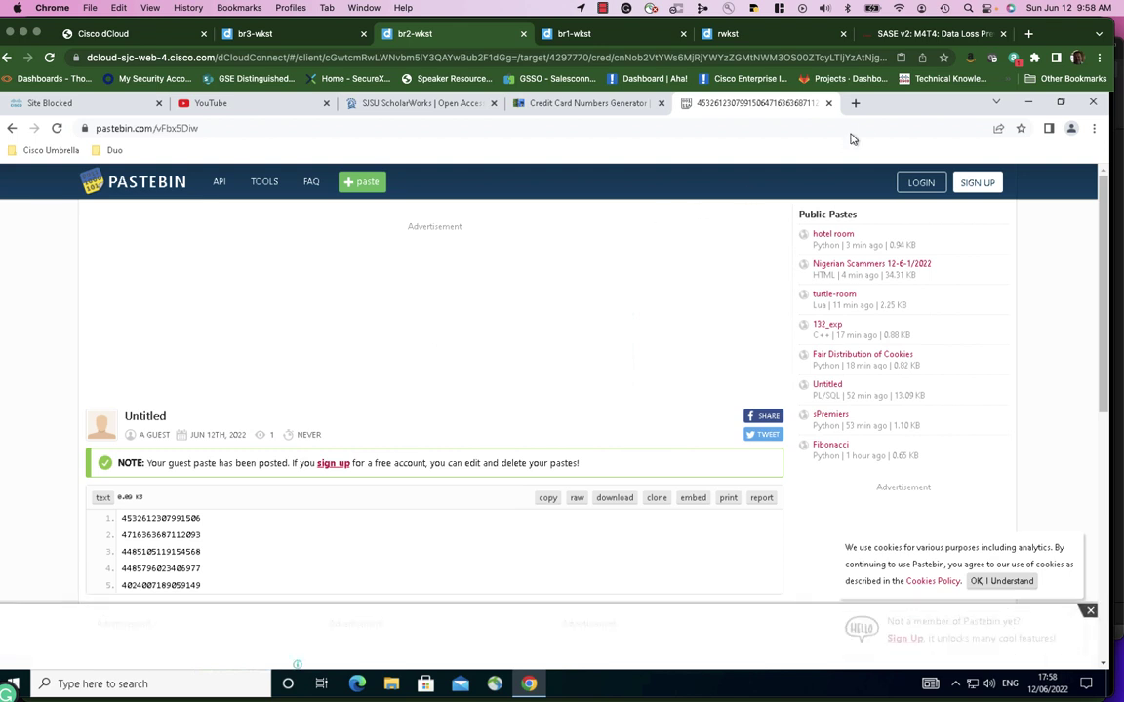
Load pastebin.com in another new browser tab on the br2-wkst workstation.
{"action": "left_click", "coordinate": [855, 104]}
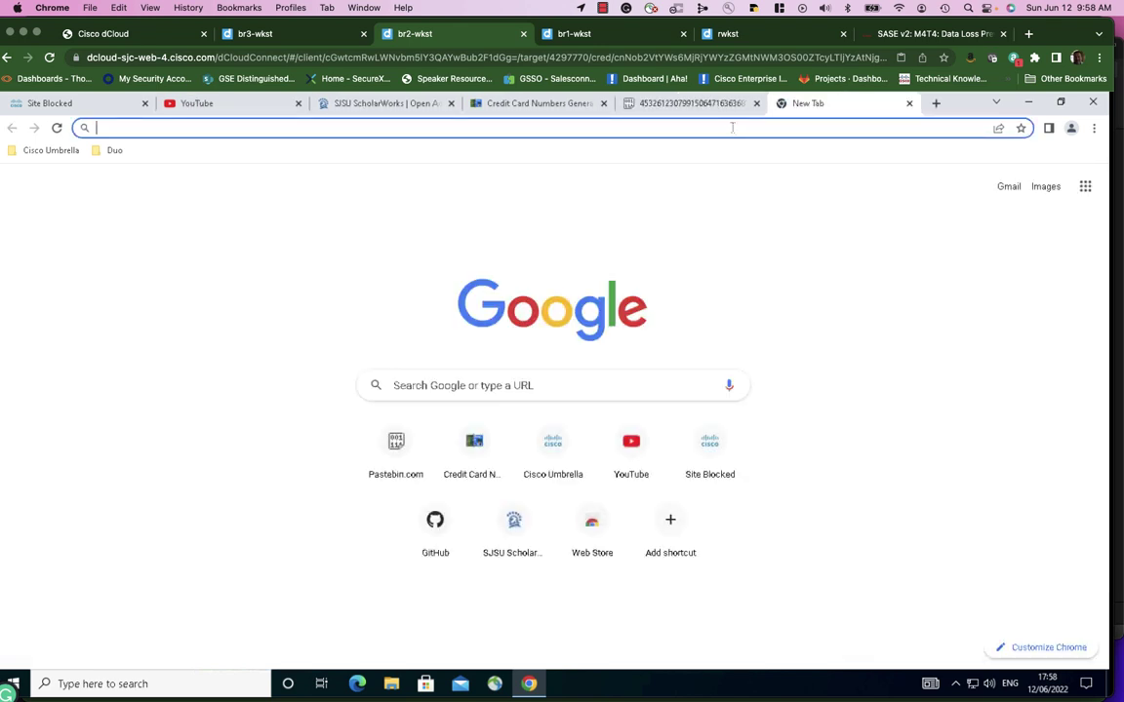
{"action": "type", "text": "paste"}
{"action": "key", "text": "Return"}
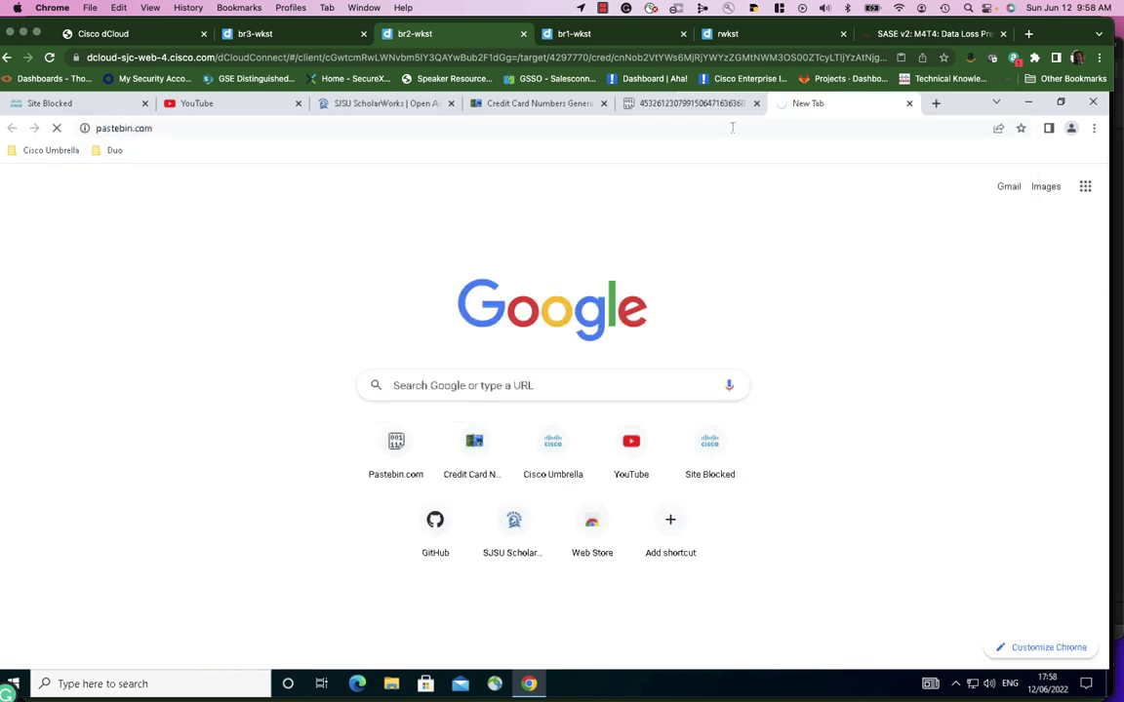
Enter "internal only" as the New Paste text and try to create the paste.
{"action": "left_click", "coordinate": [346, 456]}
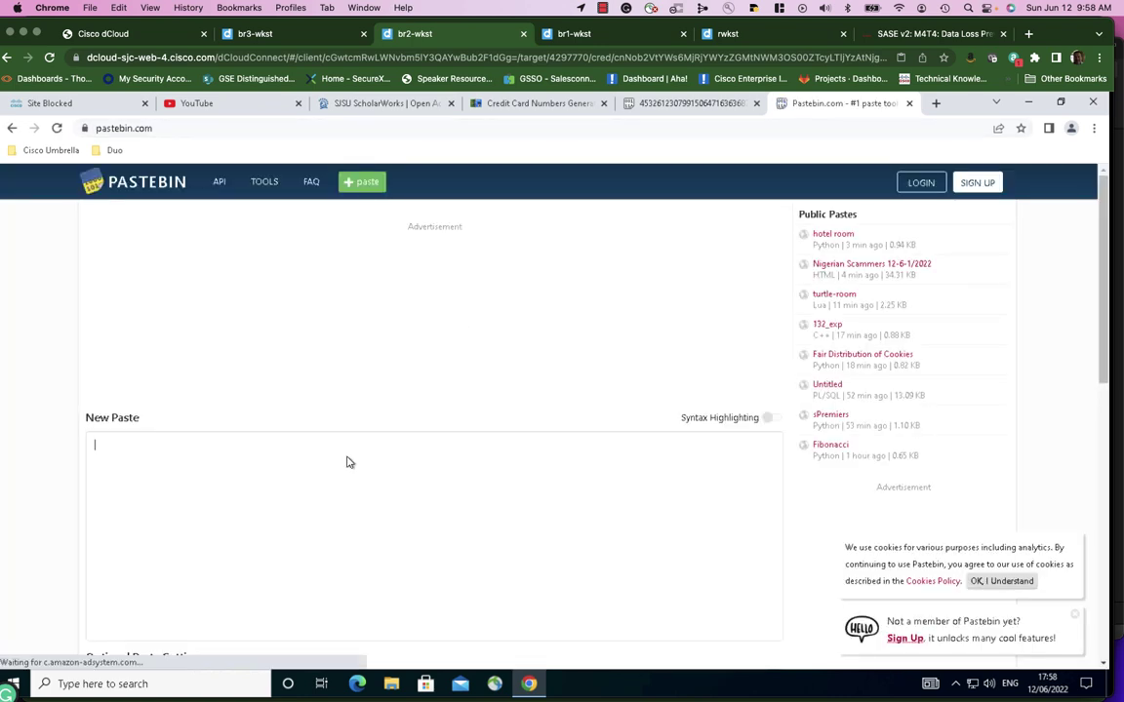
{"action": "type", "text": "inte"}
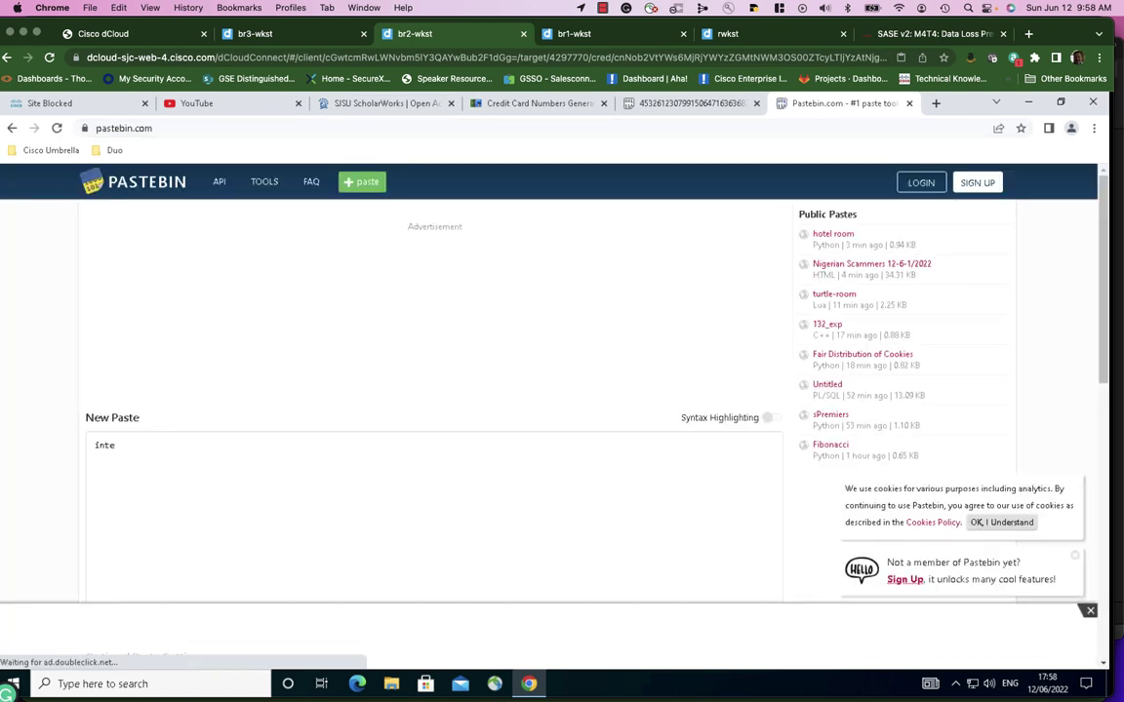
{"action": "type", "text": "rnal only"}
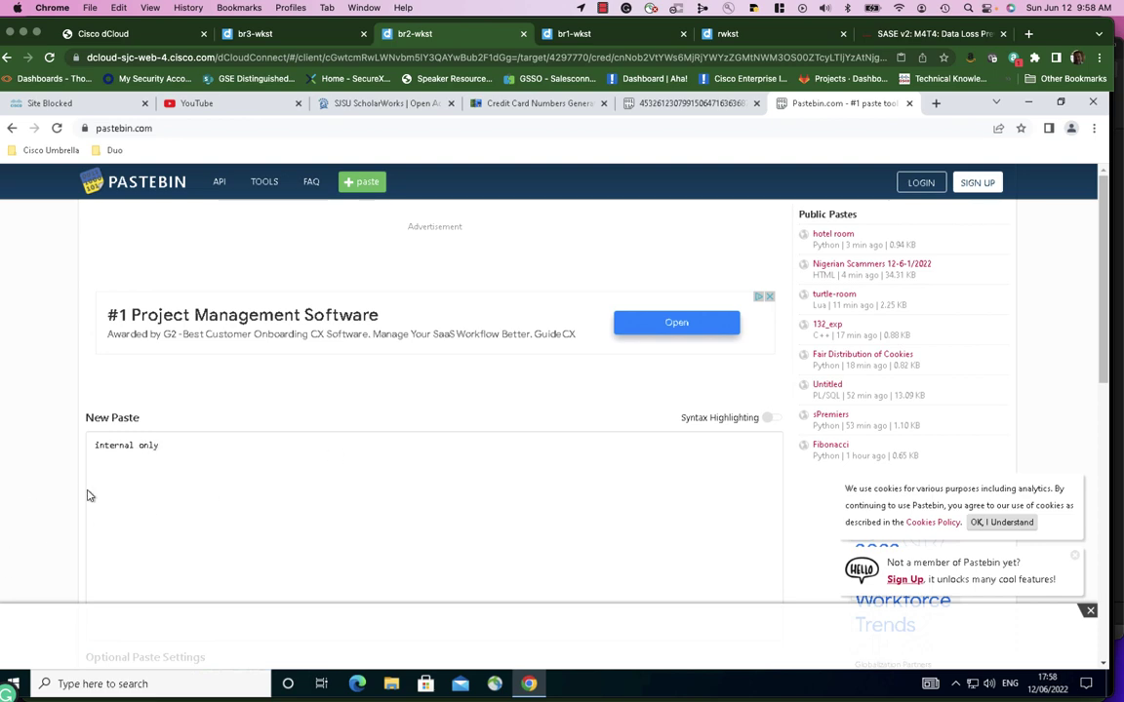
{"action": "scroll", "coordinate": [41, 506], "scroll_direction": "down", "scroll_amount": 5}
{"action": "scroll", "coordinate": [41, 506], "scroll_direction": "down", "scroll_amount": 3}
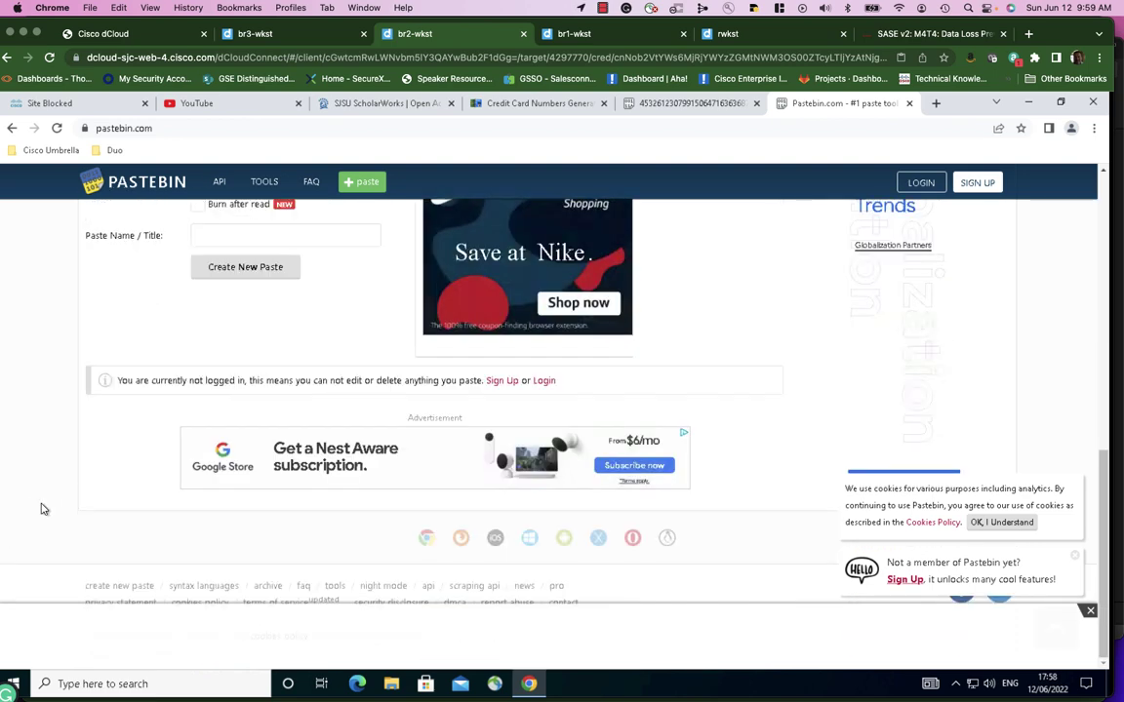
{"action": "left_click", "coordinate": [213, 269]}
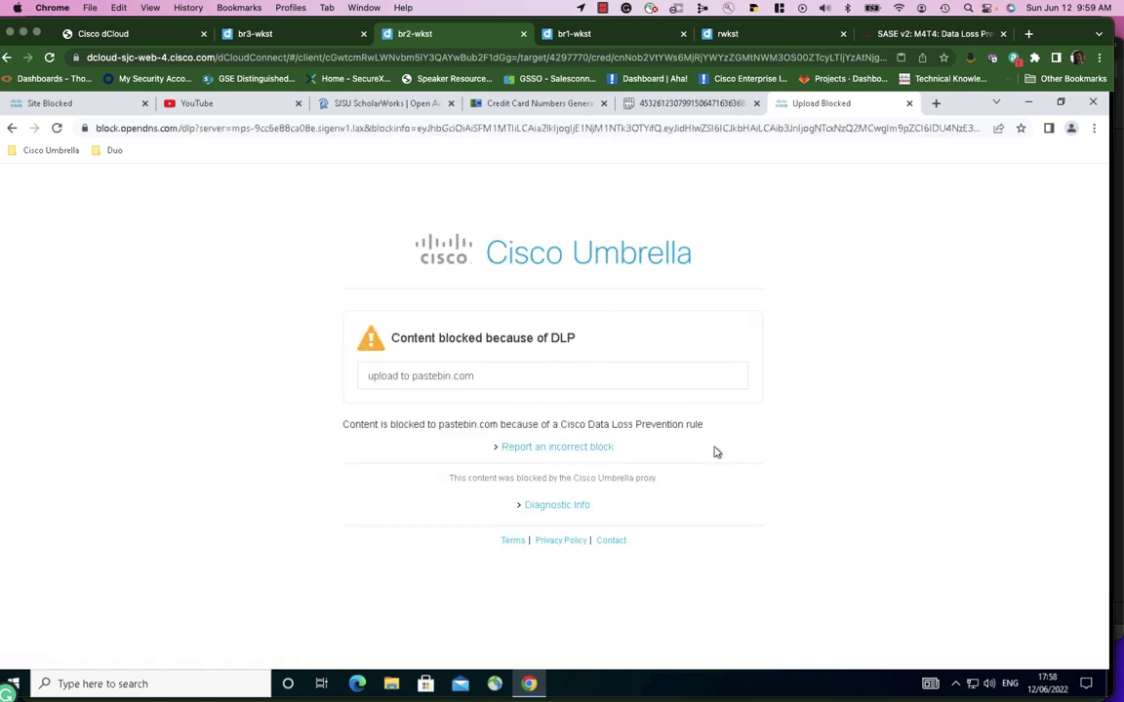
Minimize the workstation's browser, open a Command Prompt and ping 8.8.8.8.
{"action": "left_click", "coordinate": [1027, 103]}
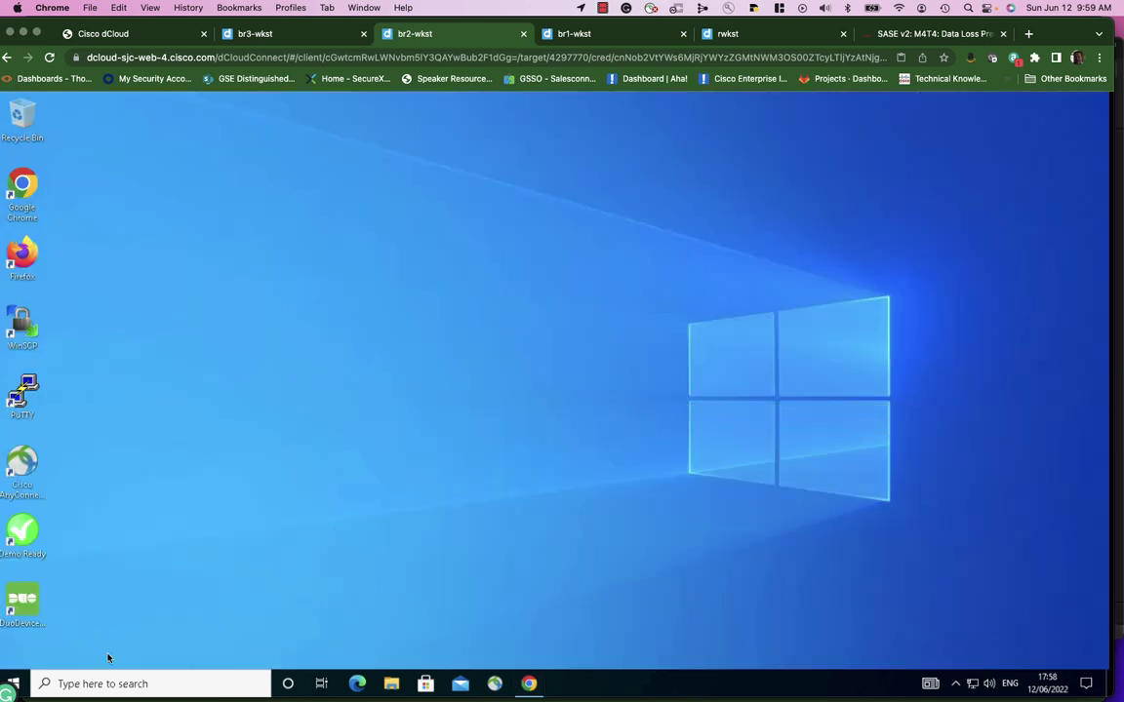
{"action": "left_click", "coordinate": [107, 682]}
{"action": "type", "text": "cmd"}
{"action": "key", "text": "Return"}
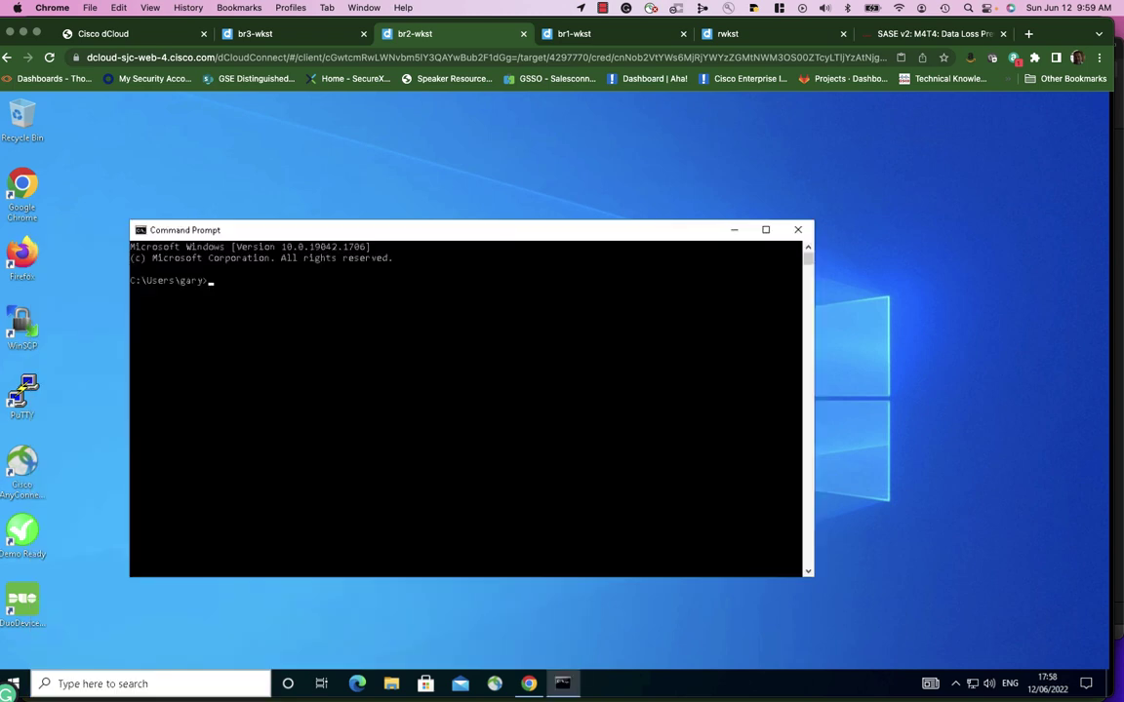
{"action": "type", "text": "ping 8.8.8.8"}
{"action": "key", "text": "Return"}
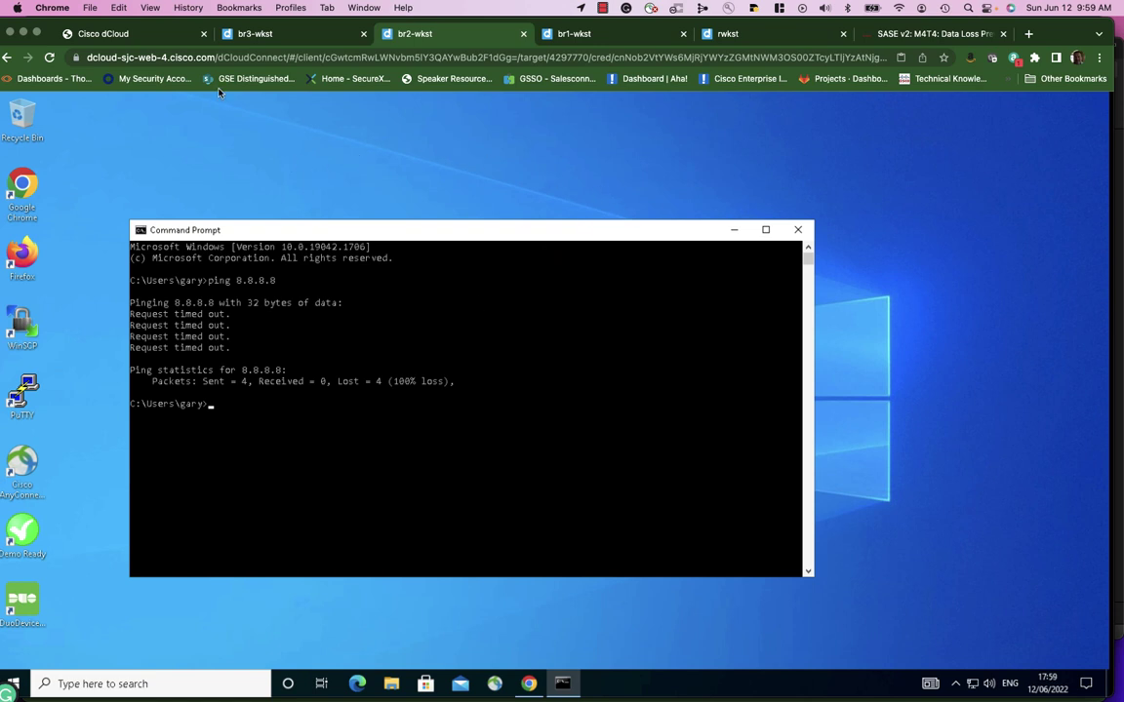
Switch to the Cisco dCloud session and open a Remote Desktop connection to the jumper machine from the topology.
{"action": "left_click", "coordinate": [162, 36]}
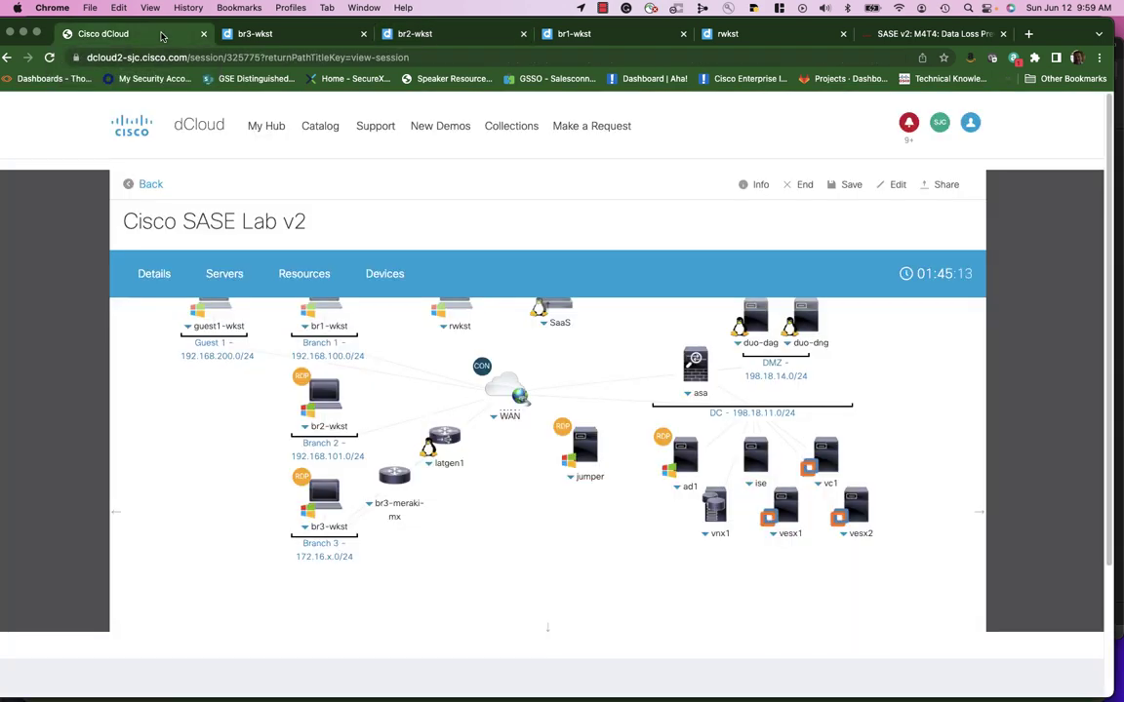
{"action": "left_click", "coordinate": [589, 477]}
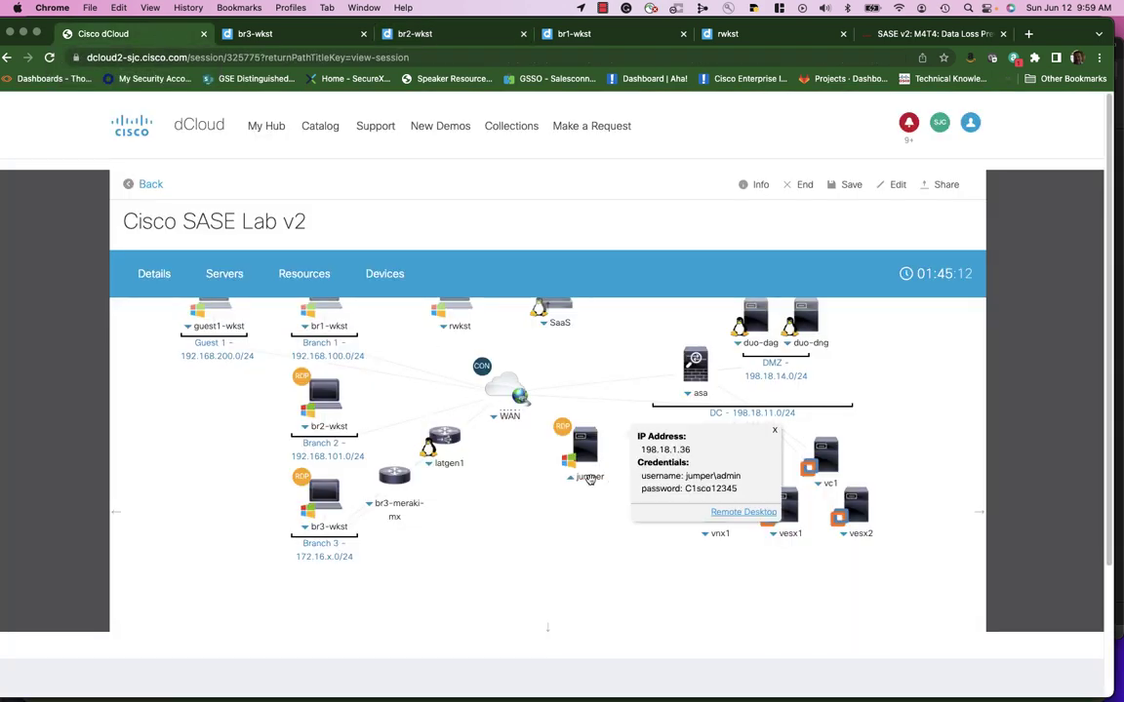
{"action": "left_click", "coordinate": [751, 513]}
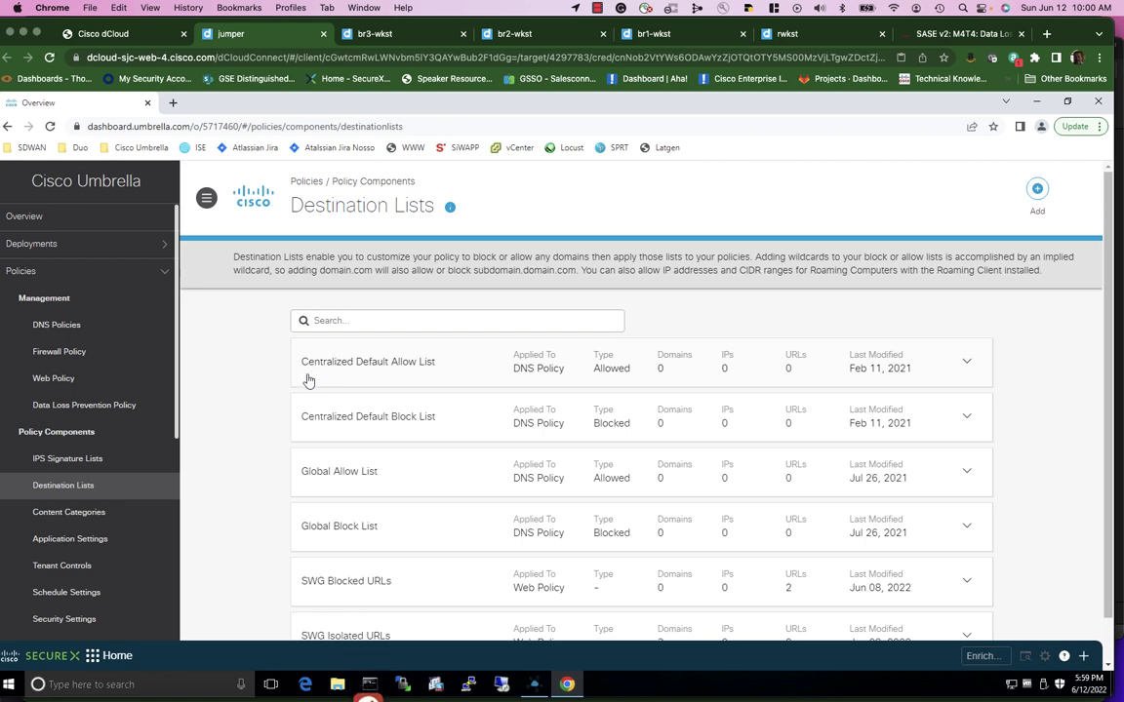
Close the jumper's open Umbrella browser window and reopen the Cisco Umbrella dashboard from the iDAC: SASE Lab v2 page.
{"action": "left_click", "coordinate": [139, 280]}
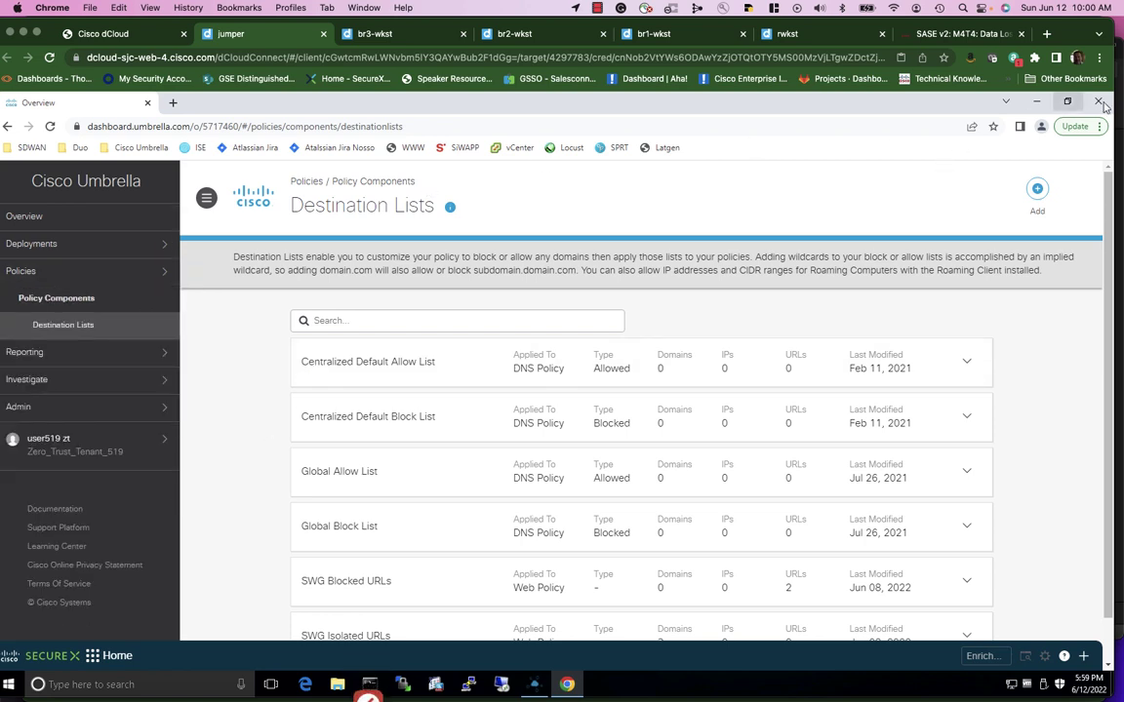
{"action": "left_click", "coordinate": [1006, 101]}
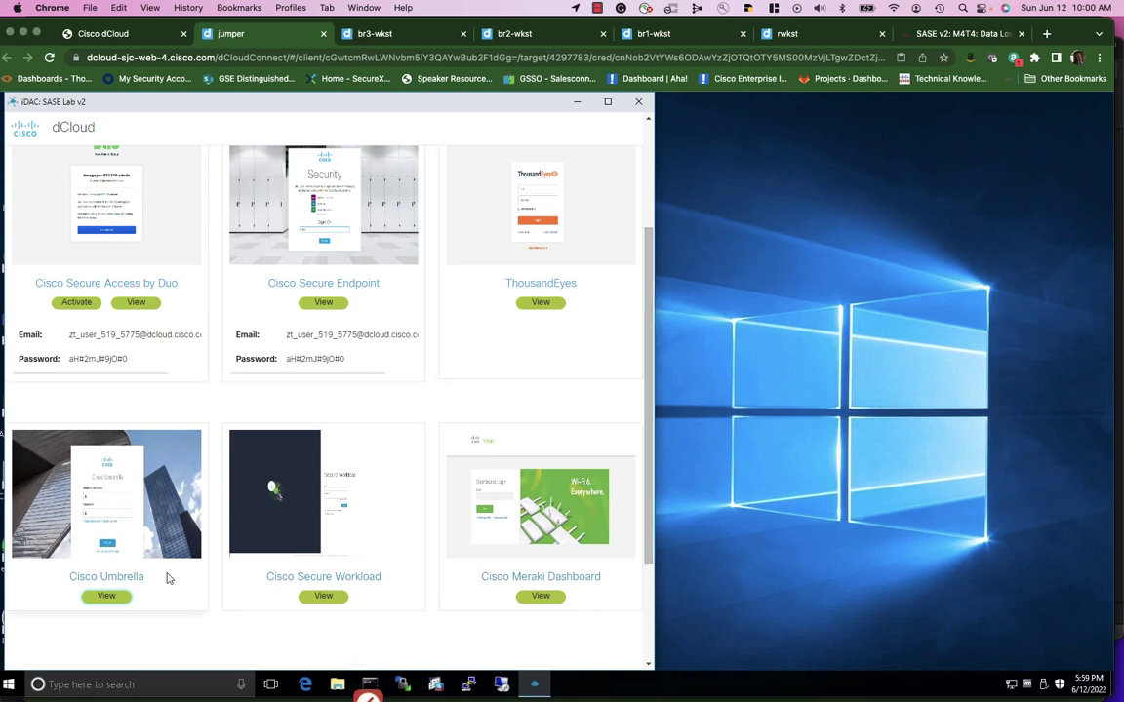
{"action": "left_click", "coordinate": [98, 598]}
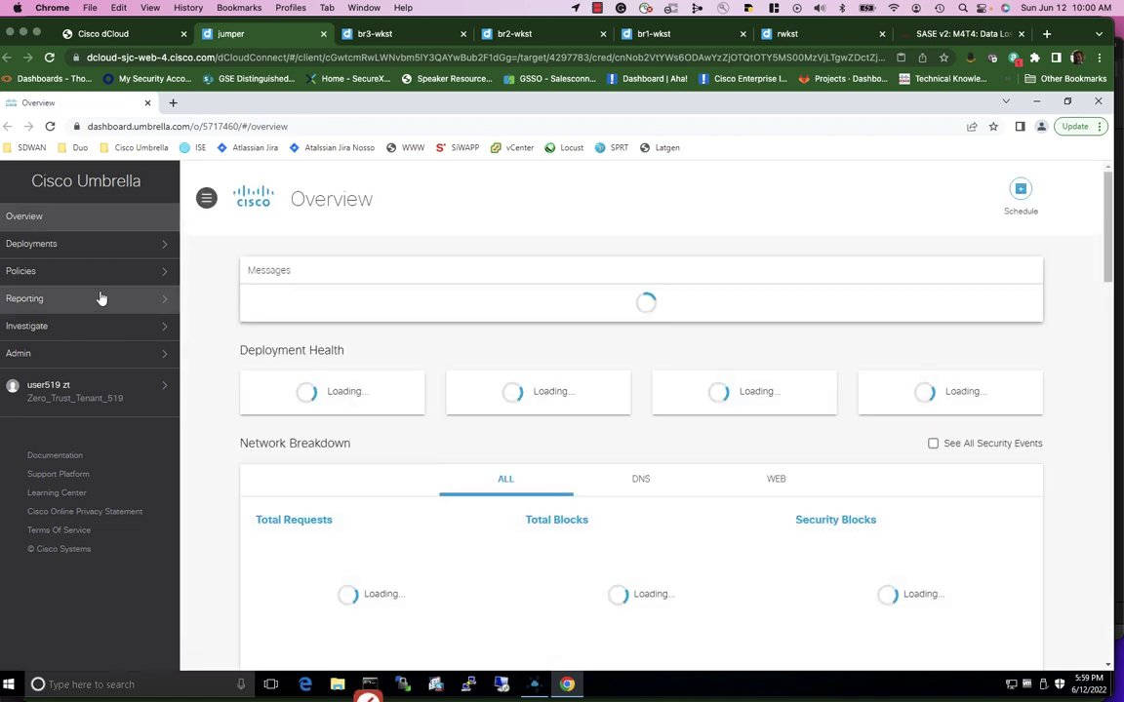
Open the Activity Search report and filter it to Blocked responses.
{"action": "left_click", "coordinate": [82, 301]}
{"action": "left_click", "coordinate": [49, 379]}
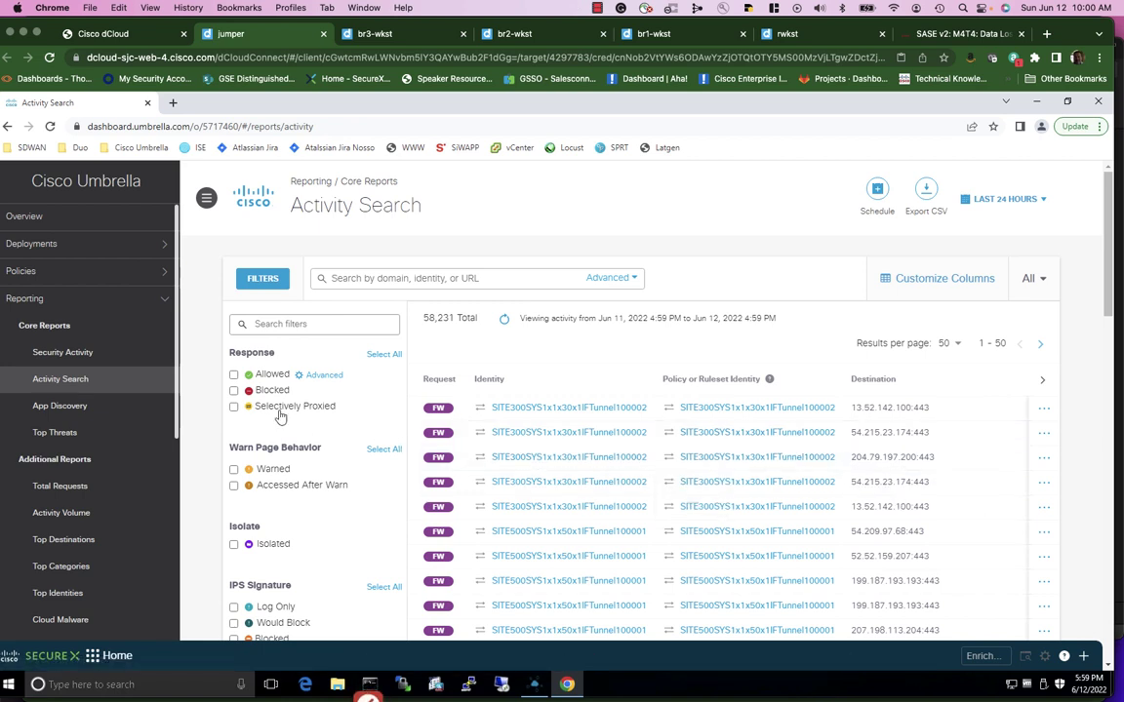
{"action": "left_click", "coordinate": [234, 390]}
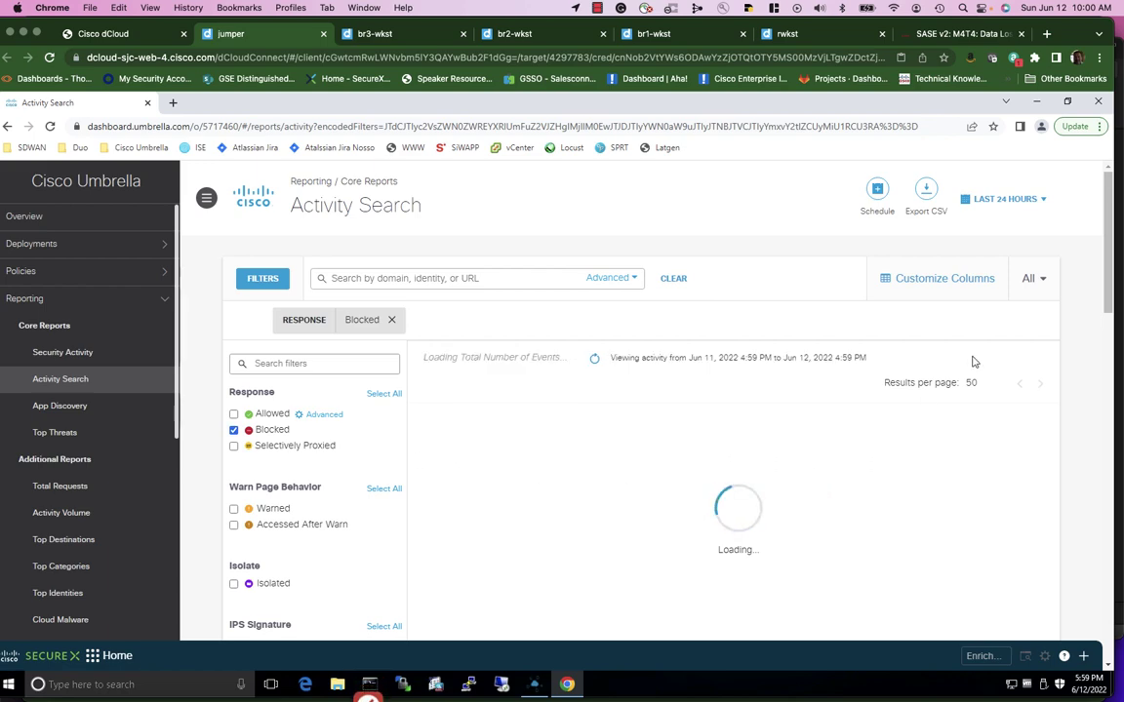
Review the blocked requests, examine the full event details of the firewall request to 8.8.8.8, and close them.
{"action": "left_click_drag", "start_coordinate": [1107, 290], "coordinate": [1108, 353]}
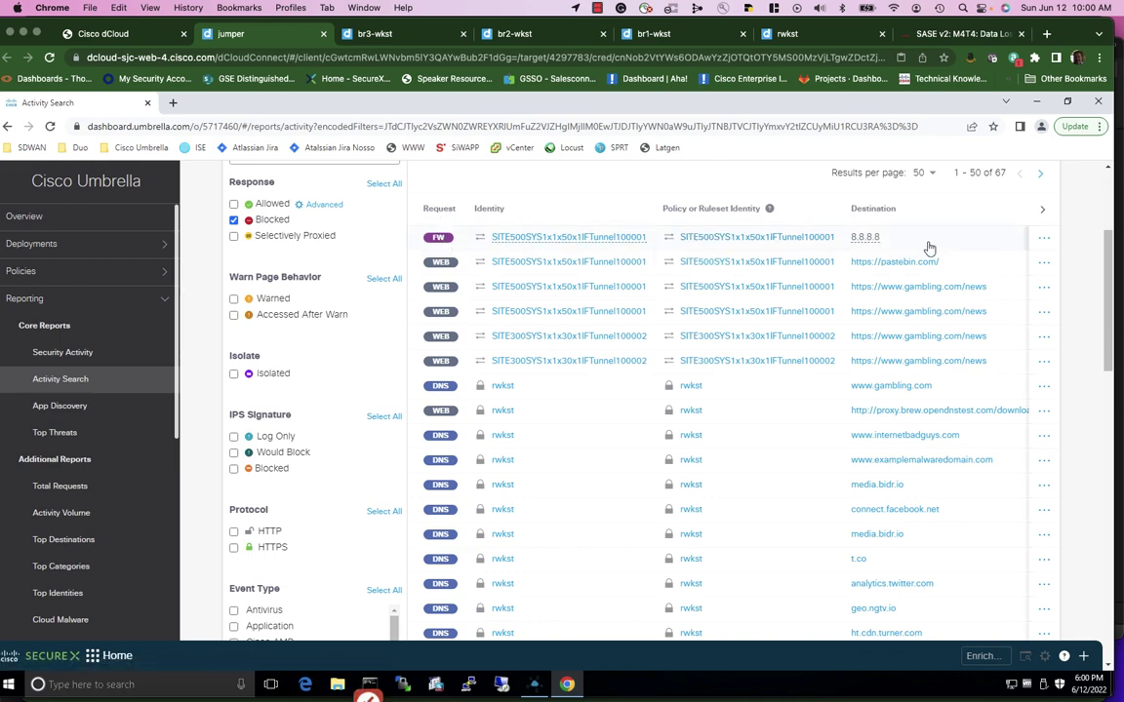
{"action": "scroll", "coordinate": [921, 251], "scroll_direction": "down", "scroll_amount": 3}
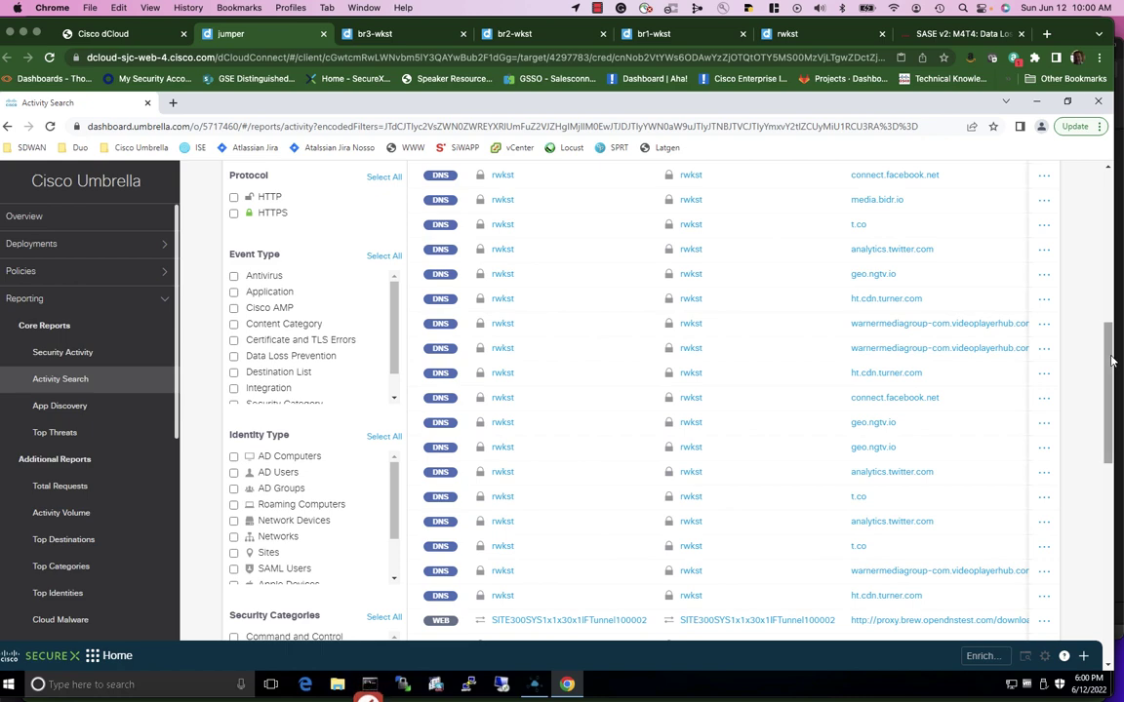
{"action": "left_click_drag", "start_coordinate": [1110, 326], "coordinate": [1108, 199]}
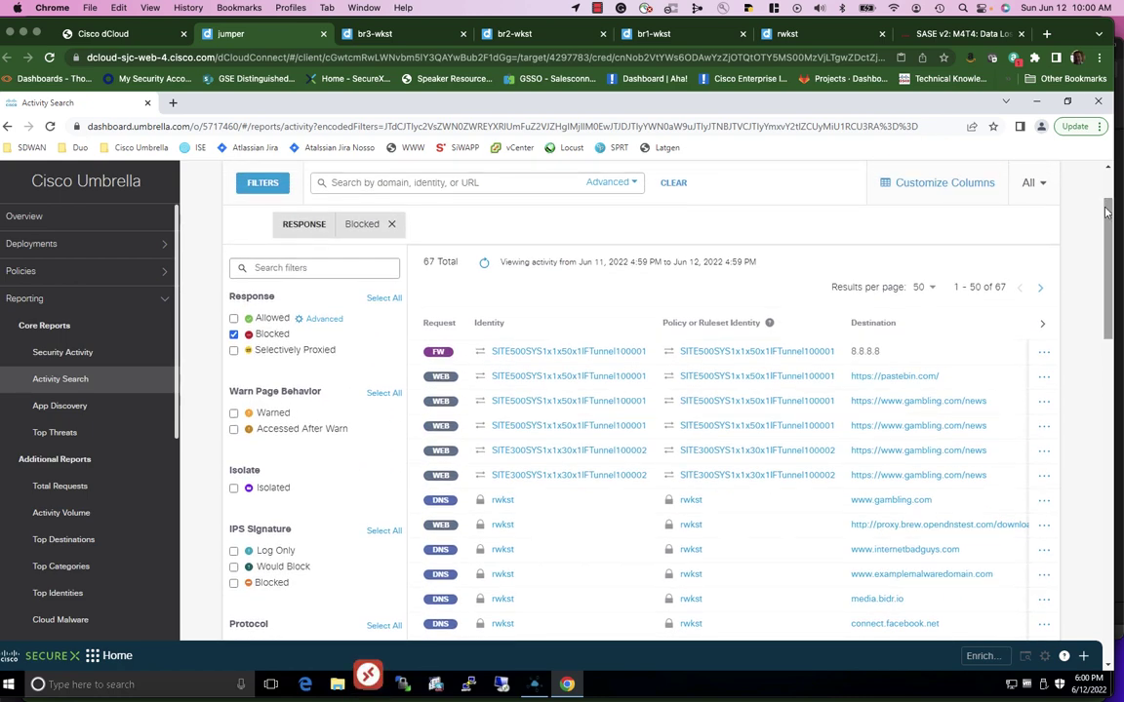
{"action": "left_click", "coordinate": [1041, 353]}
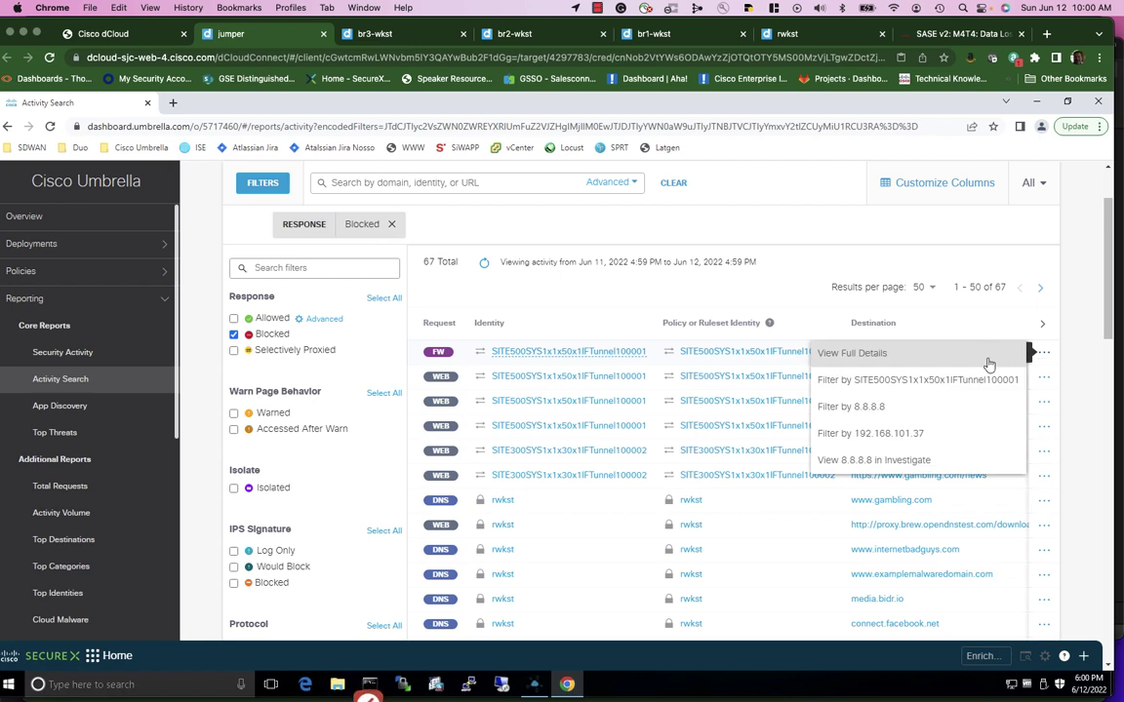
{"action": "left_click", "coordinate": [887, 359]}
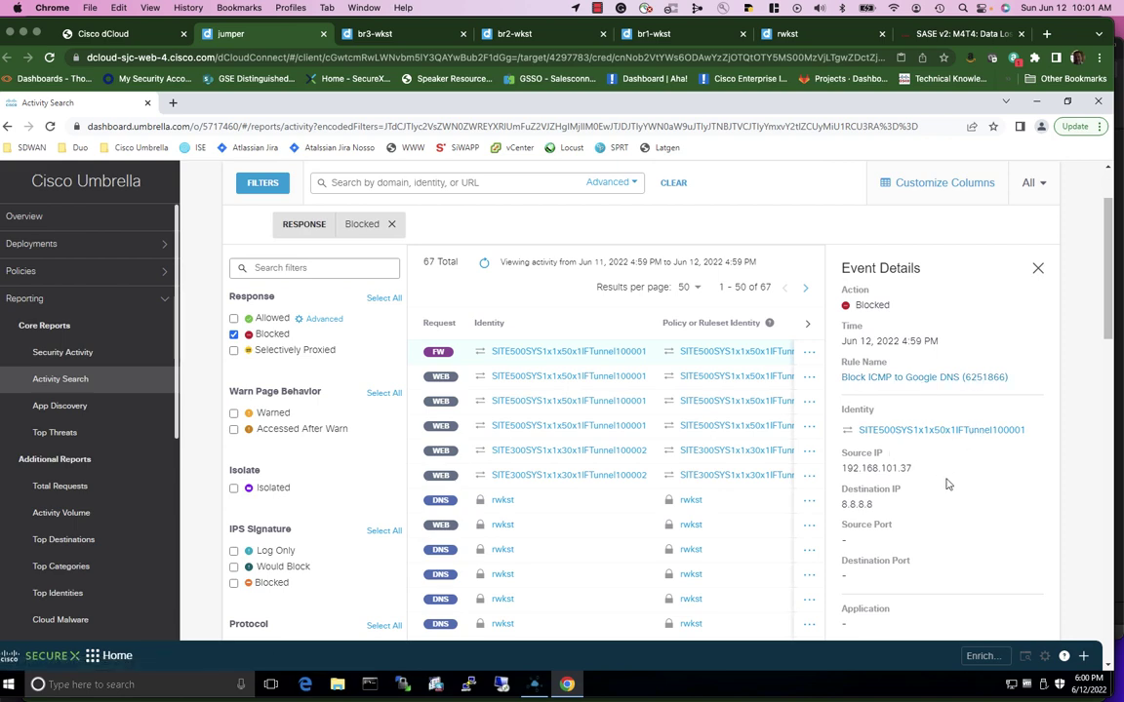
{"action": "scroll", "coordinate": [945, 484], "scroll_direction": "down", "scroll_amount": 1}
{"action": "scroll", "coordinate": [945, 484], "scroll_direction": "down", "scroll_amount": 3}
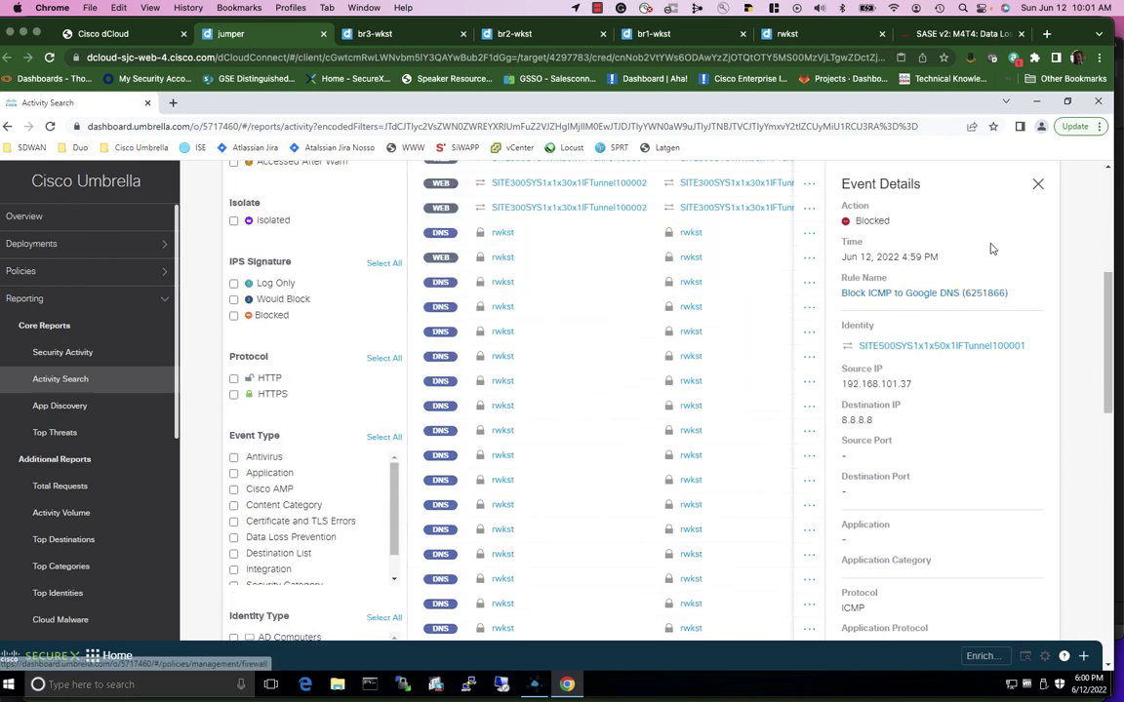
{"action": "left_click", "coordinate": [1038, 188]}
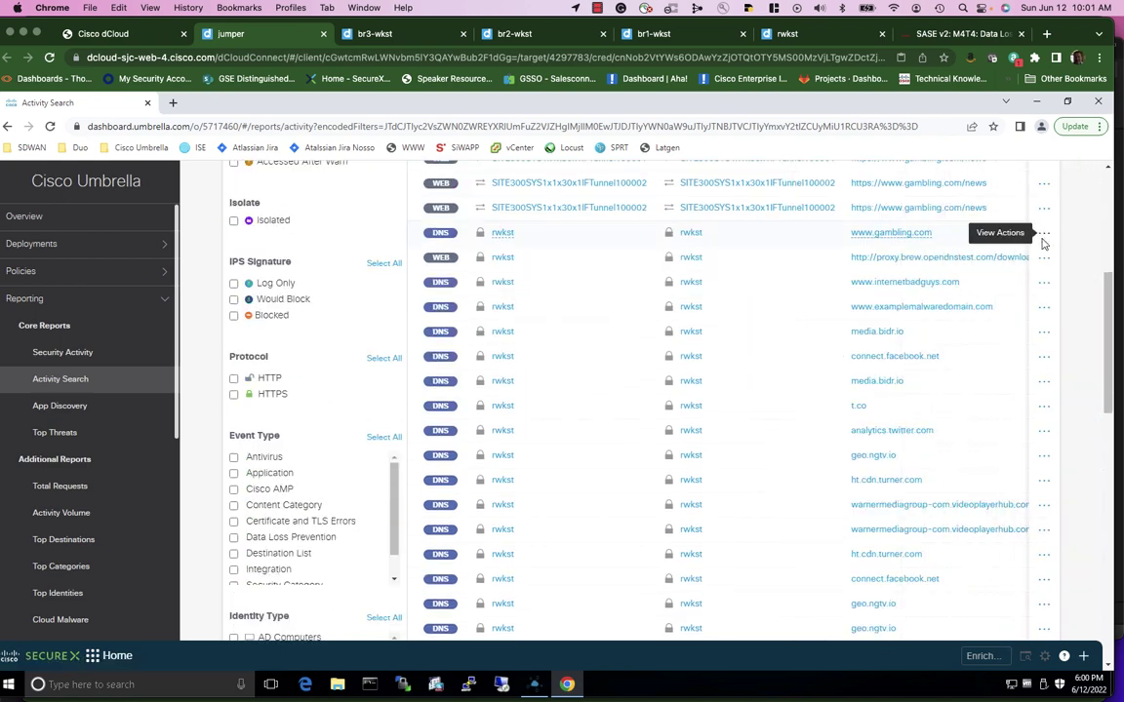
{"action": "scroll", "coordinate": [682, 391], "scroll_direction": "up", "scroll_amount": 5}
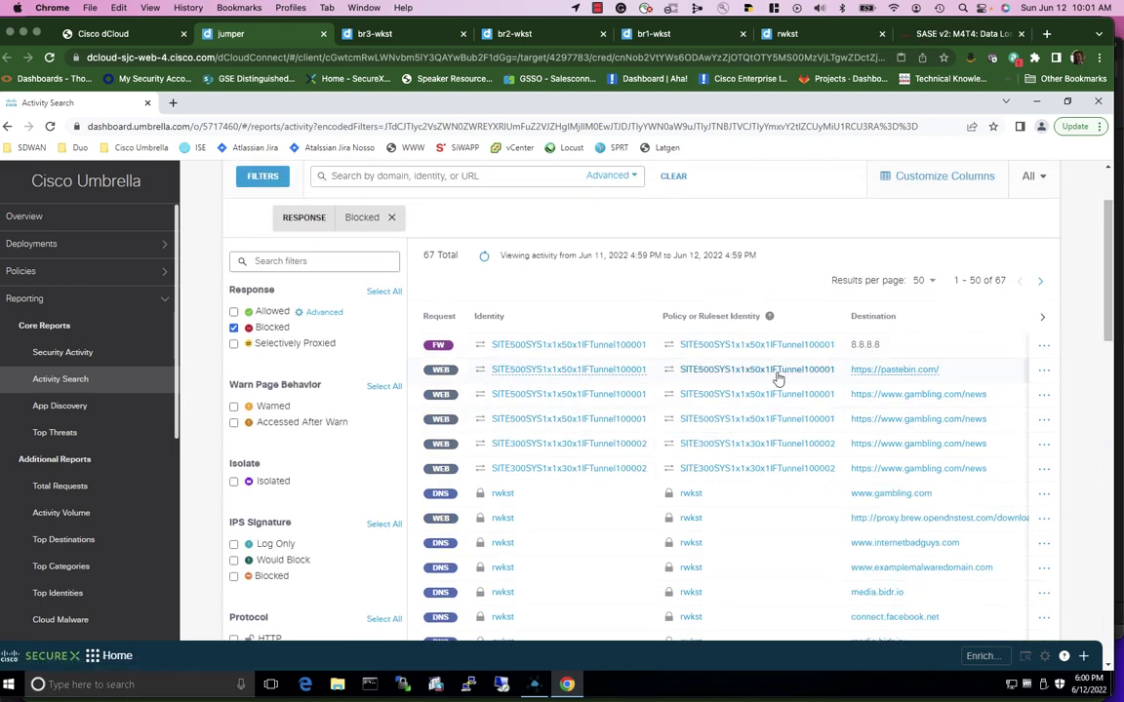
{"action": "mouse_move", "coordinate": [912, 372]}
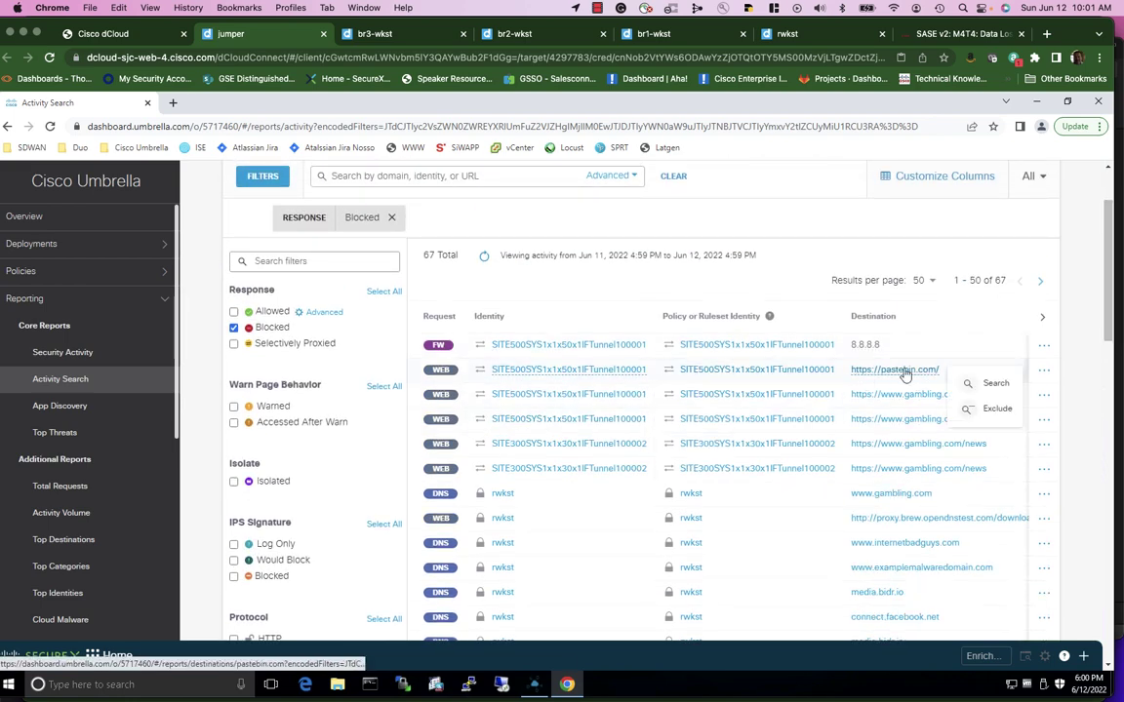
{"action": "left_click", "coordinate": [1044, 375]}
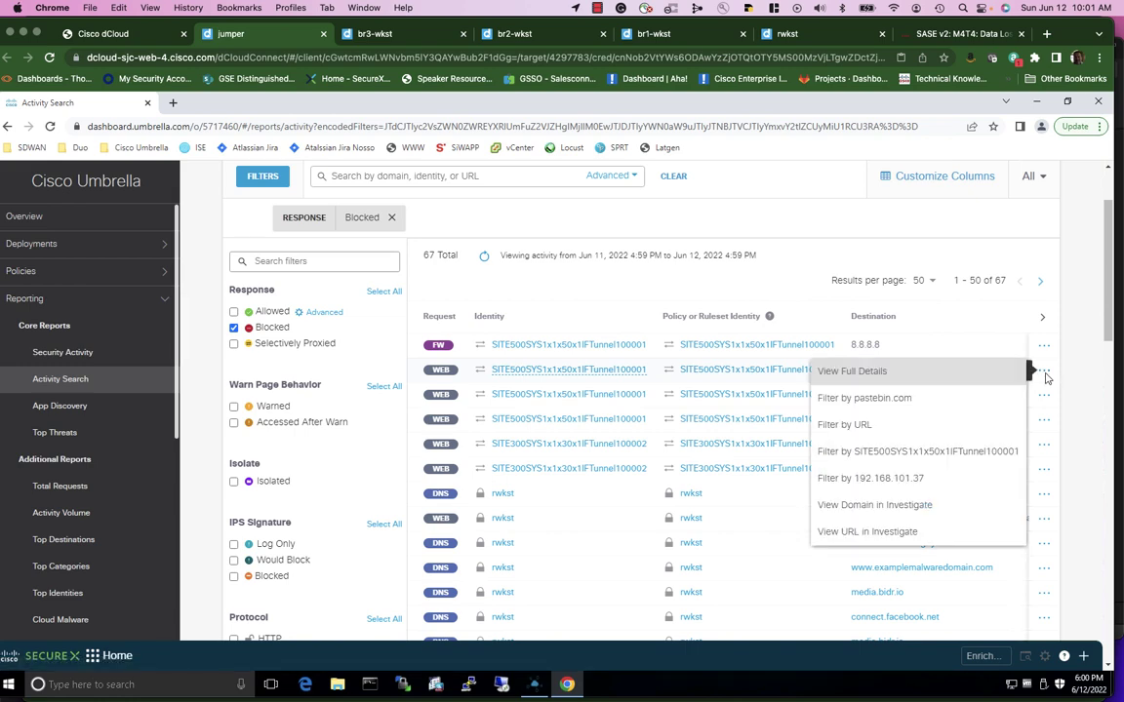
{"action": "left_click", "coordinate": [931, 373]}
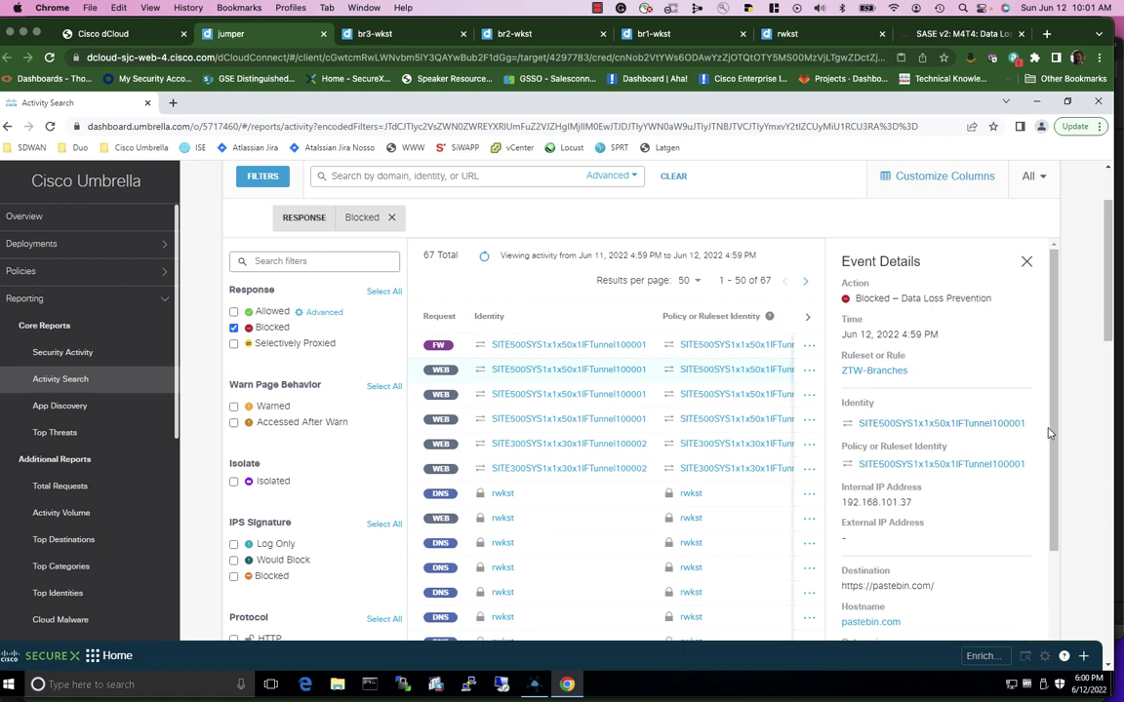
{"action": "left_click_drag", "start_coordinate": [1054, 439], "coordinate": [1045, 656]}
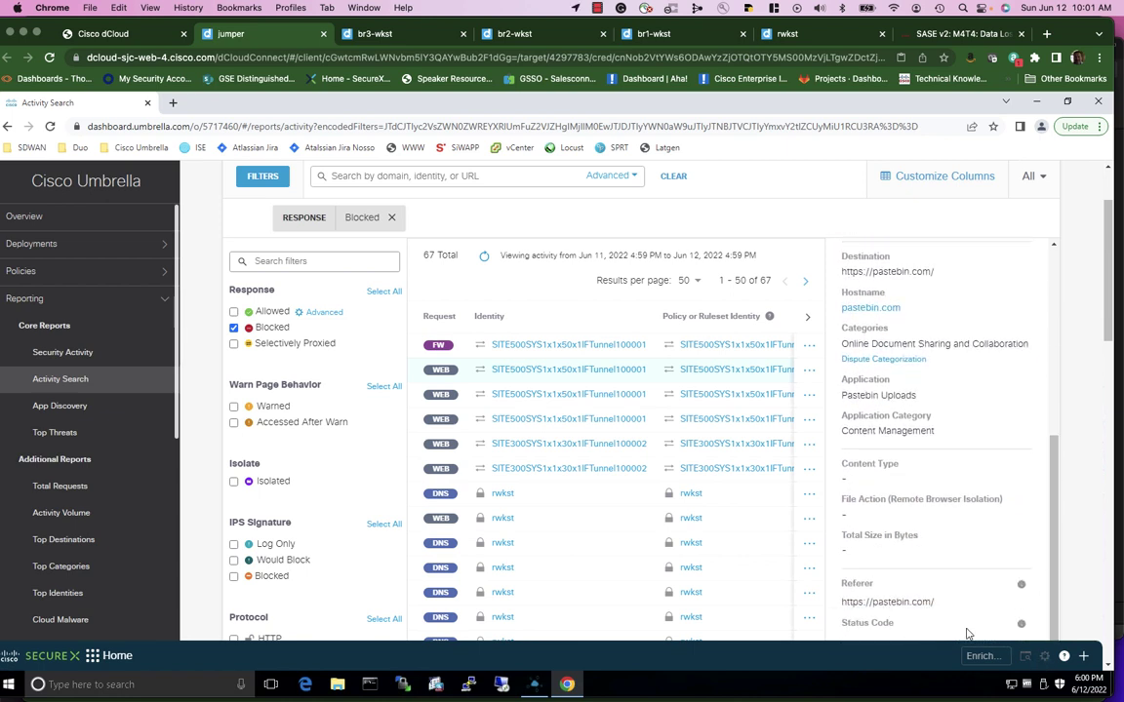
{"action": "left_click", "coordinate": [1053, 263]}
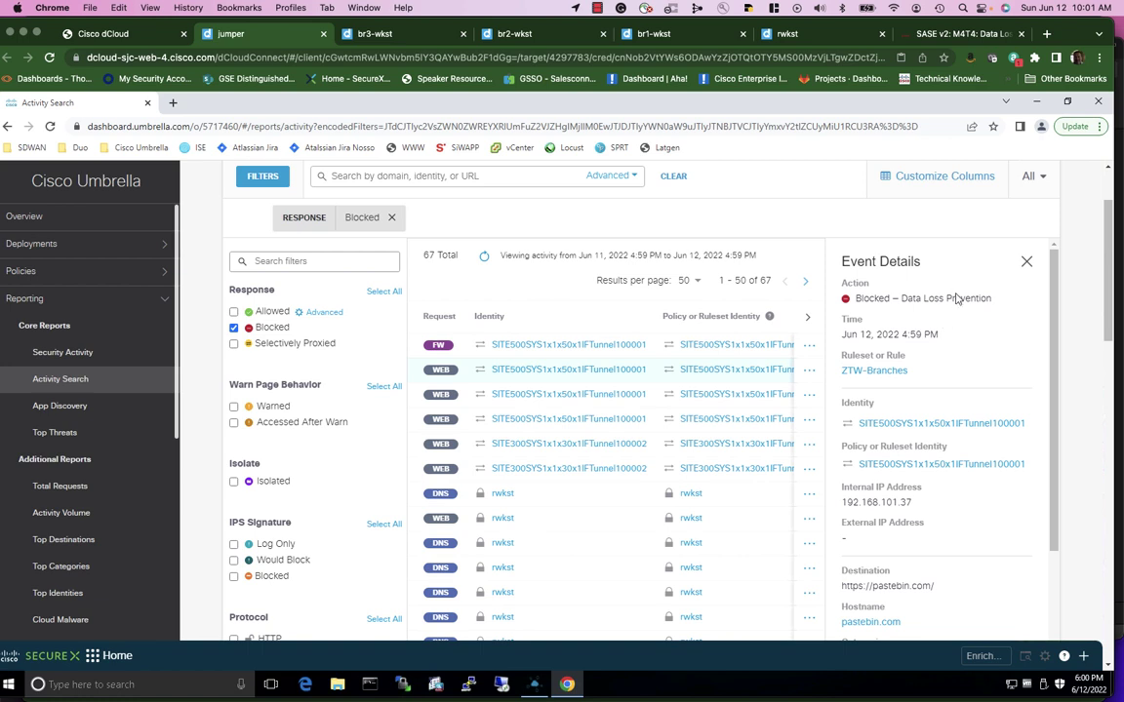
{"action": "left_click", "coordinate": [1026, 265]}
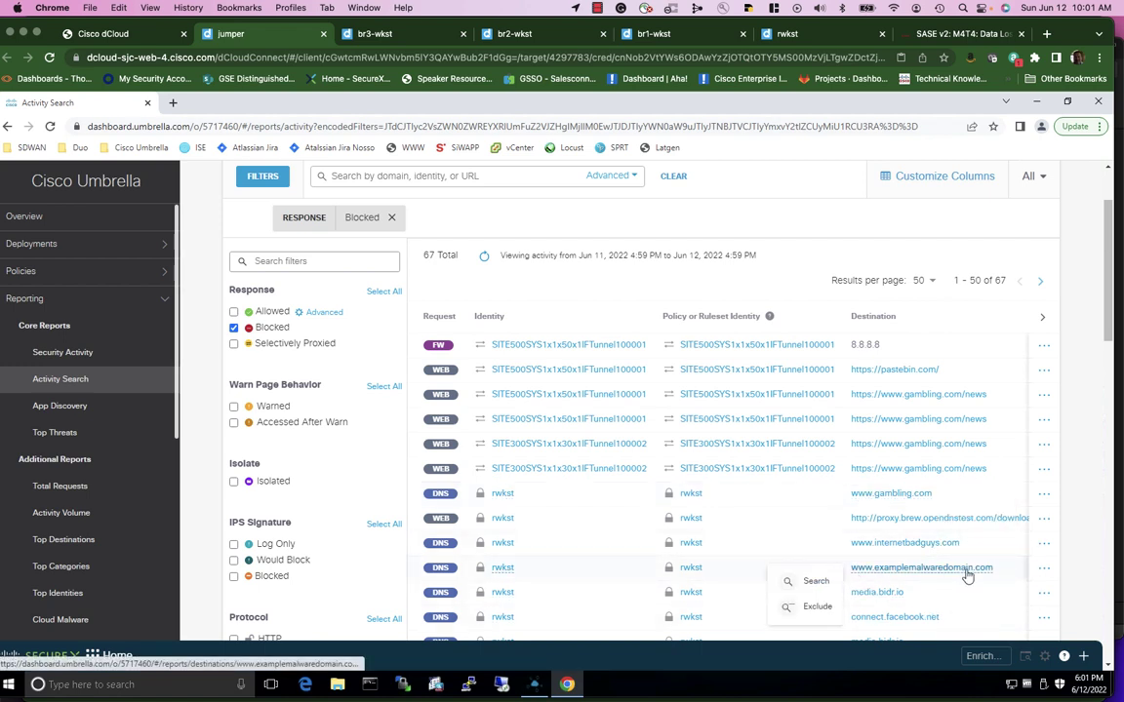
{"action": "left_click", "coordinate": [1042, 567]}
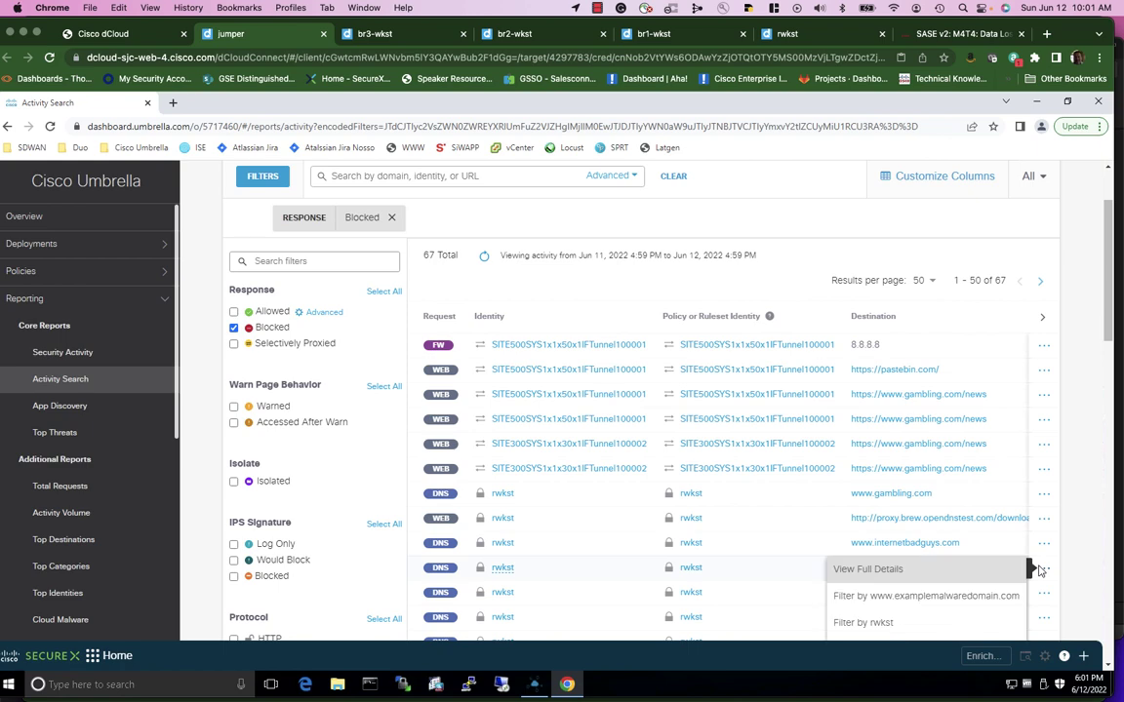
{"action": "left_click", "coordinate": [974, 572]}
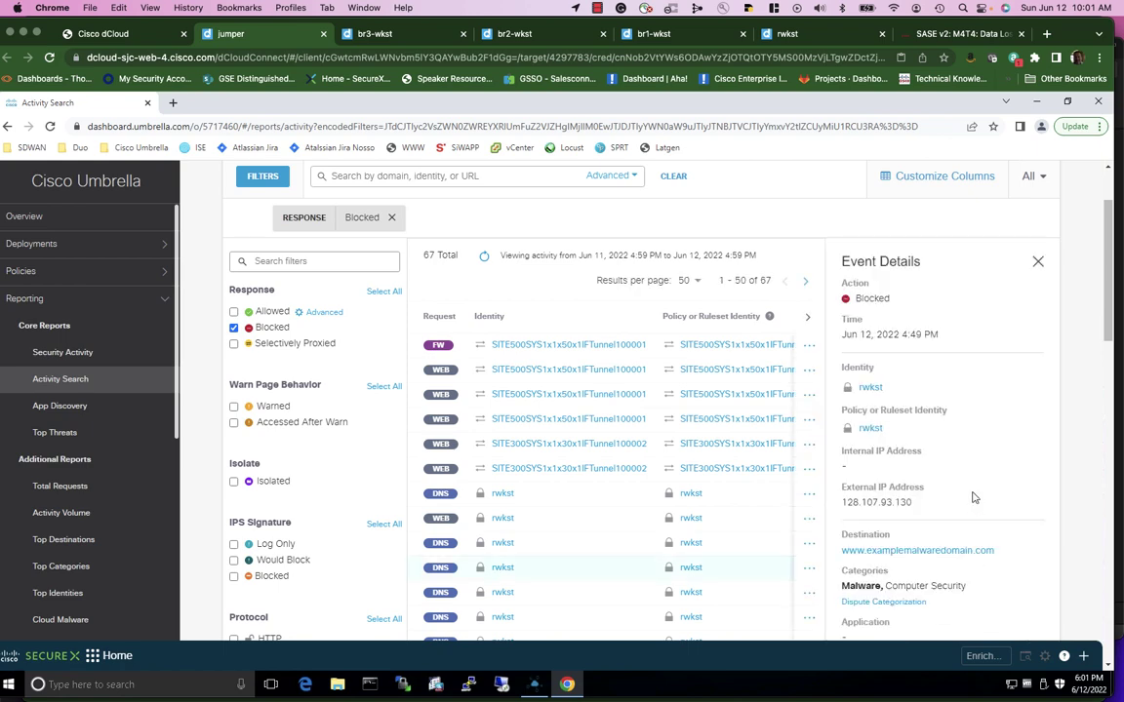
{"action": "scroll", "coordinate": [972, 495], "scroll_direction": "down", "scroll_amount": 3}
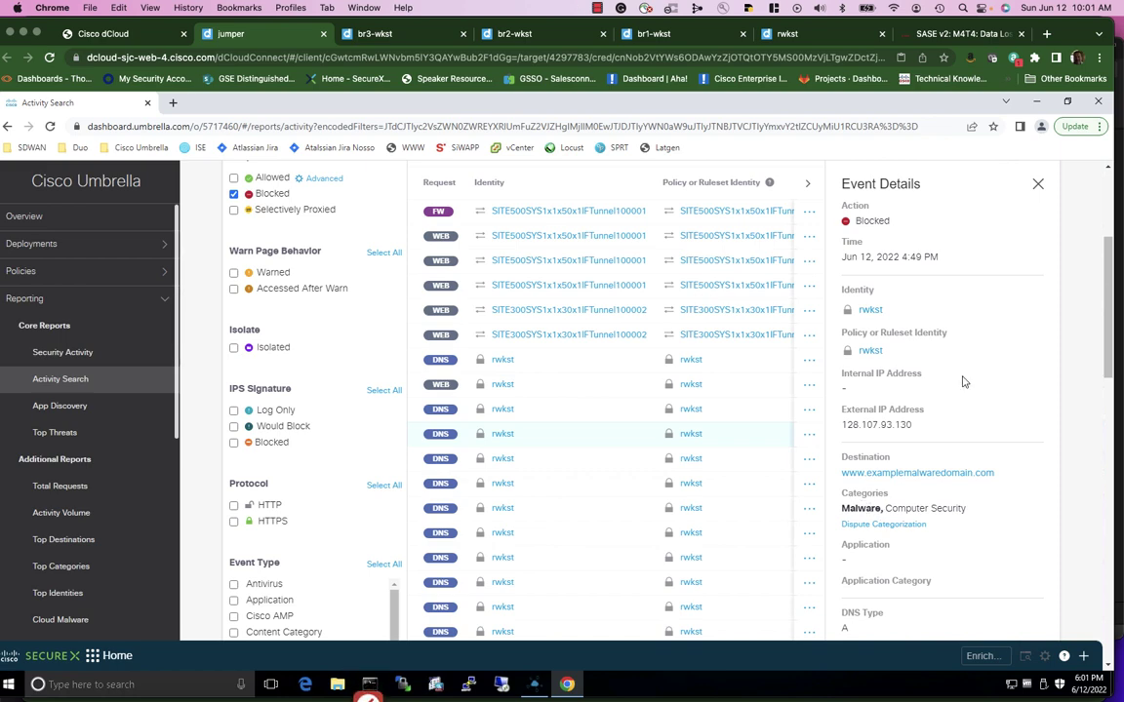
Close the event details and filter the activity report to Isolated requests instead of Blocked responses.
{"action": "left_click", "coordinate": [1040, 186]}
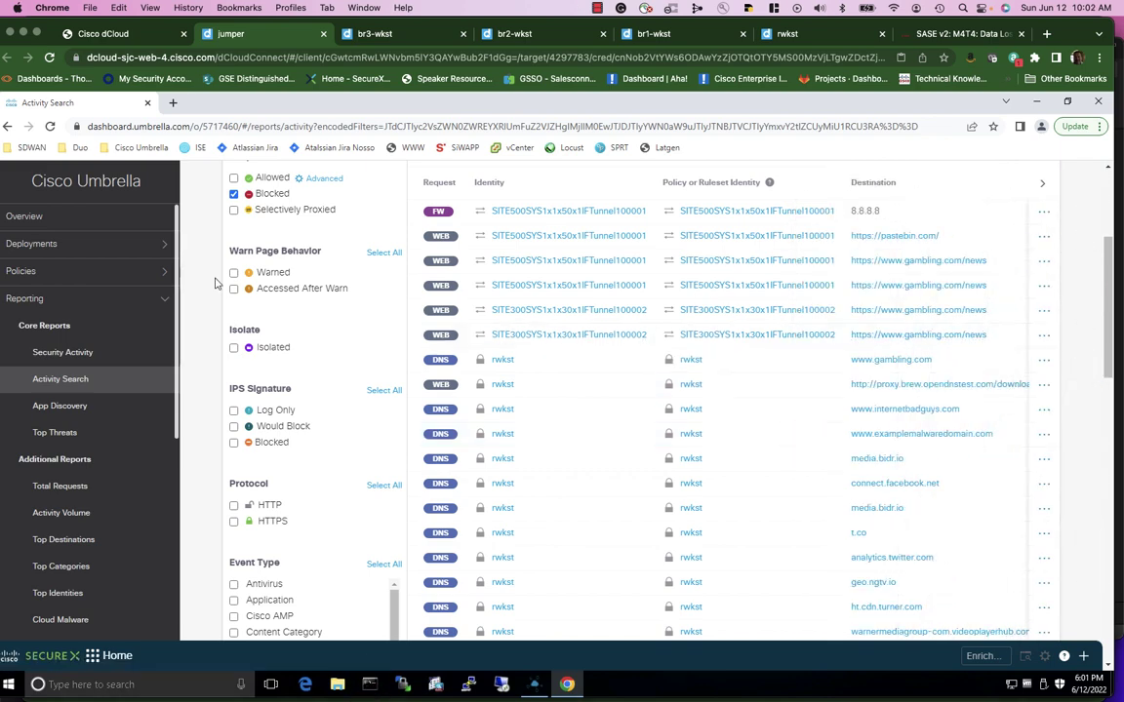
{"action": "left_click", "coordinate": [235, 194]}
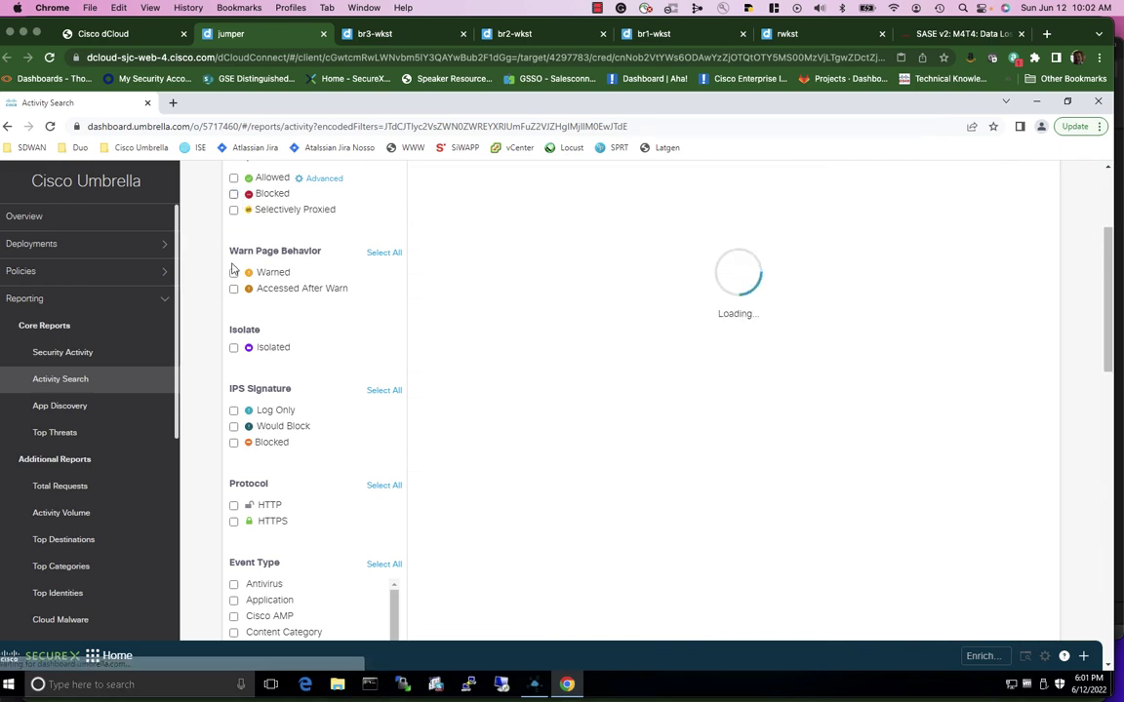
{"action": "left_click", "coordinate": [234, 348]}
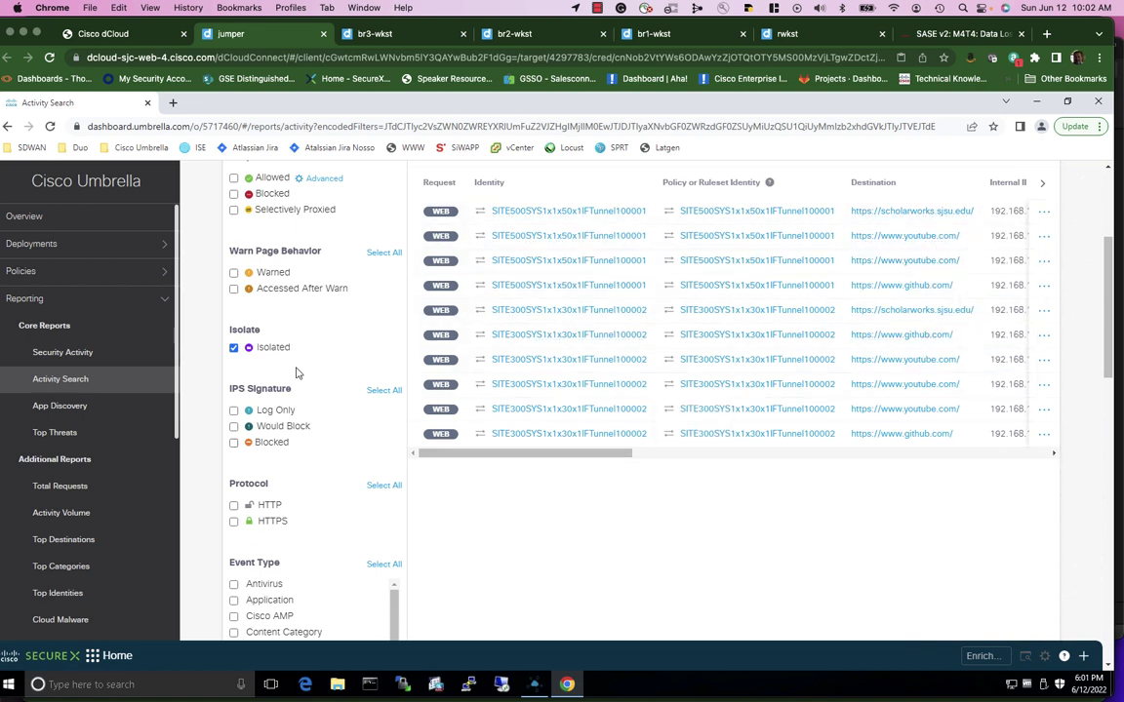
Clear the Isolated filter and review the available event type, identity type and security category filters.
{"action": "left_click", "coordinate": [235, 349]}
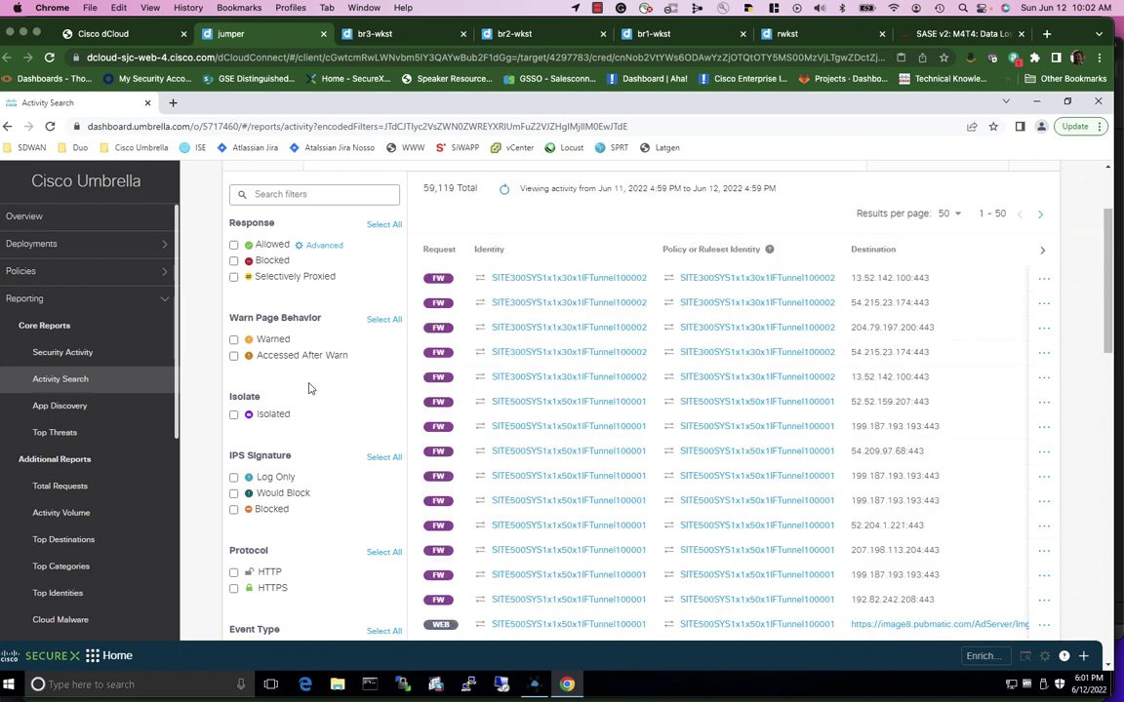
{"action": "scroll", "coordinate": [308, 388], "scroll_direction": "down", "scroll_amount": 2}
{"action": "scroll", "coordinate": [308, 388], "scroll_direction": "down", "scroll_amount": 8}
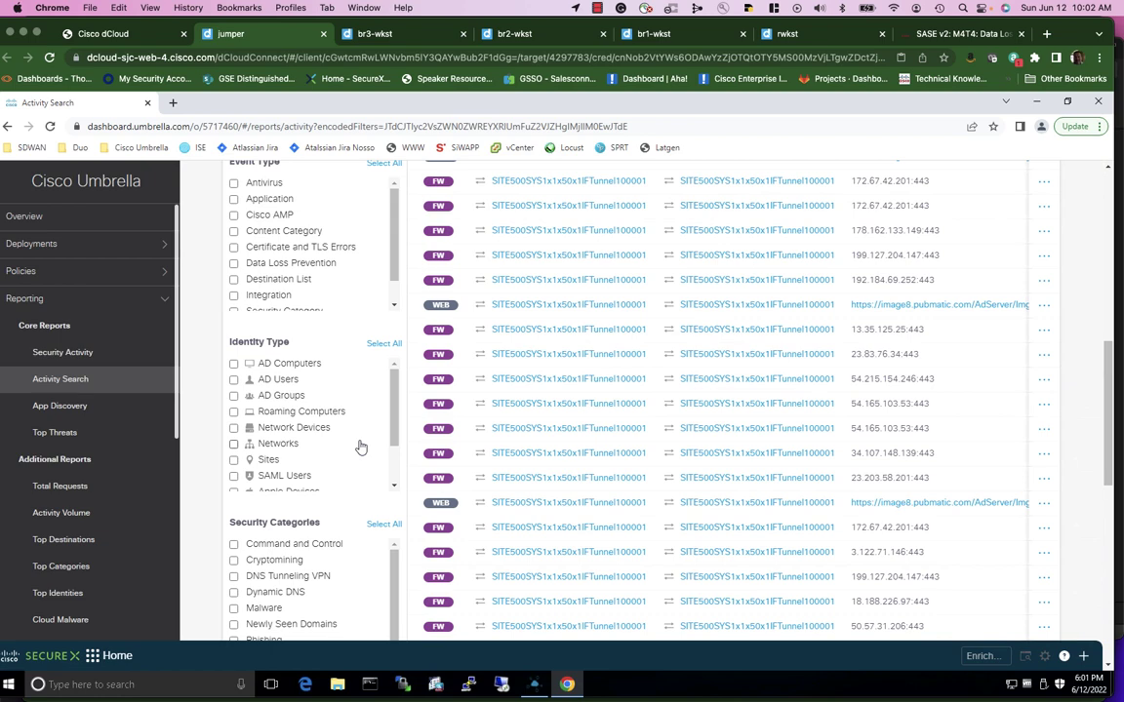
{"action": "scroll", "coordinate": [343, 587], "scroll_direction": "down", "scroll_amount": 1}
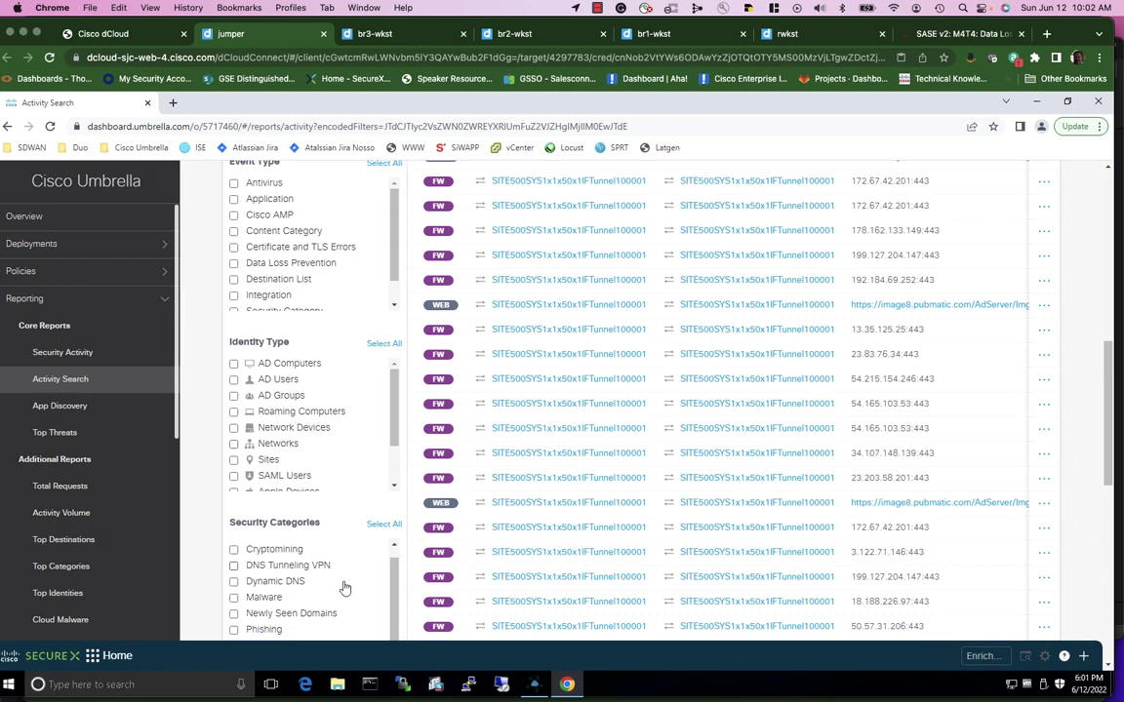
{"action": "scroll", "coordinate": [343, 587], "scroll_direction": "up", "scroll_amount": 1}
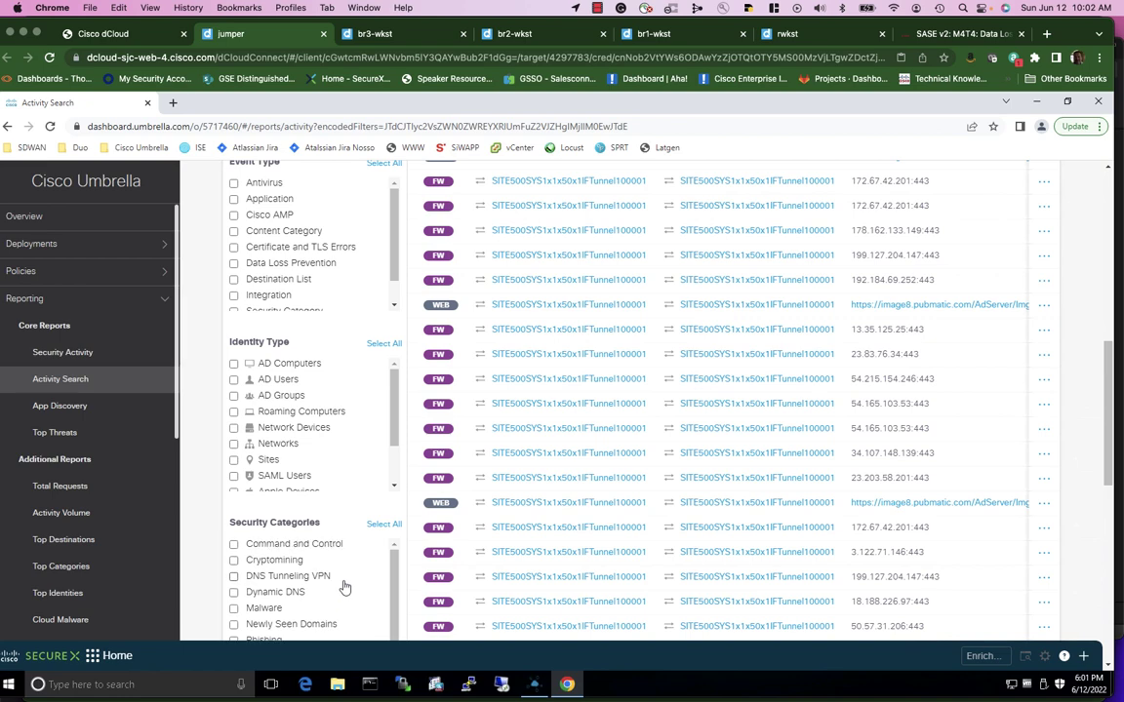
{"action": "left_click", "coordinate": [597, 7]}
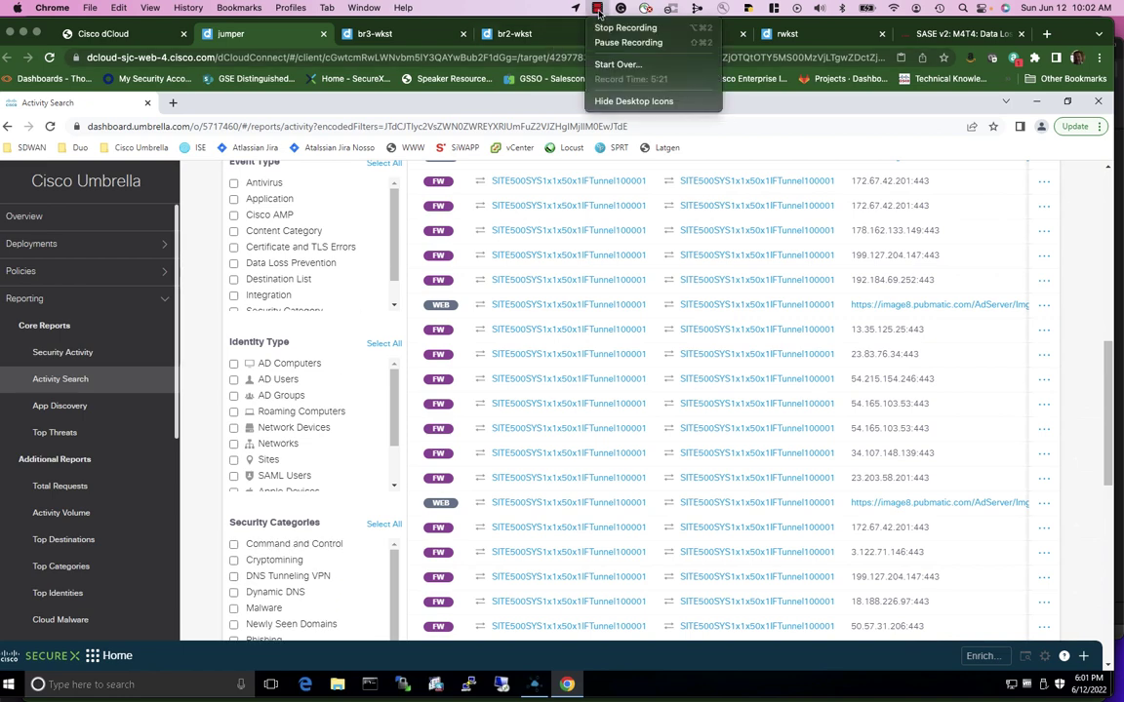